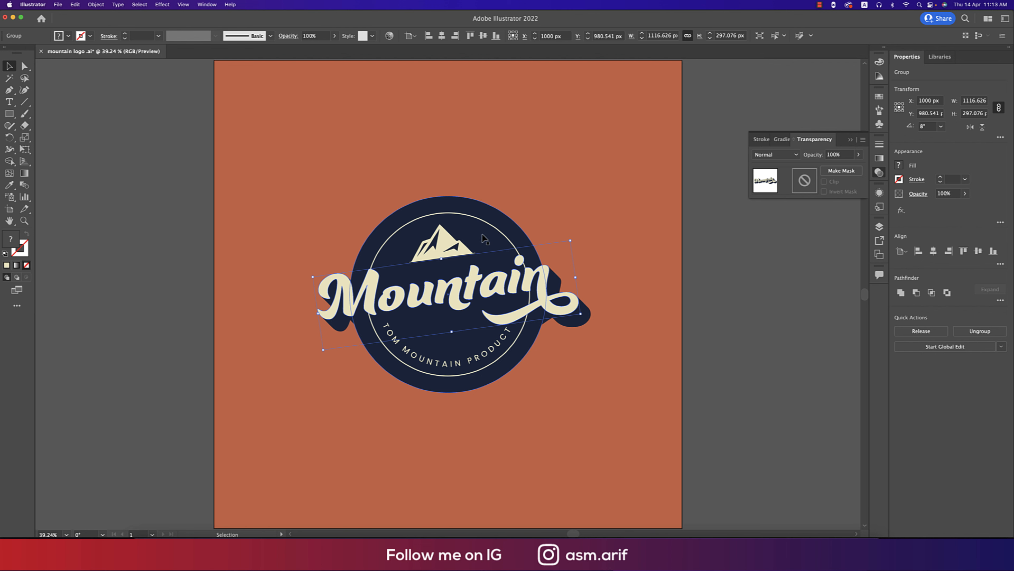
# Move the orange, cream and navy swatches above the artboard leftward, apart from the duplicate orange swatch
pyautogui.scroll(-2, 484, 239)
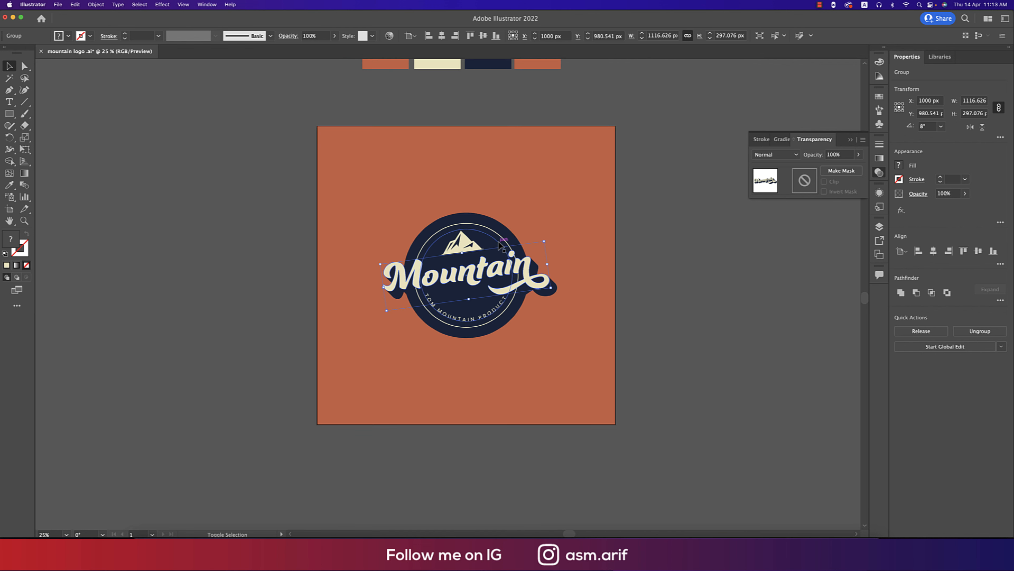
pyautogui.scroll(1, 559, 210)
pyautogui.scroll(2, 575, 218)
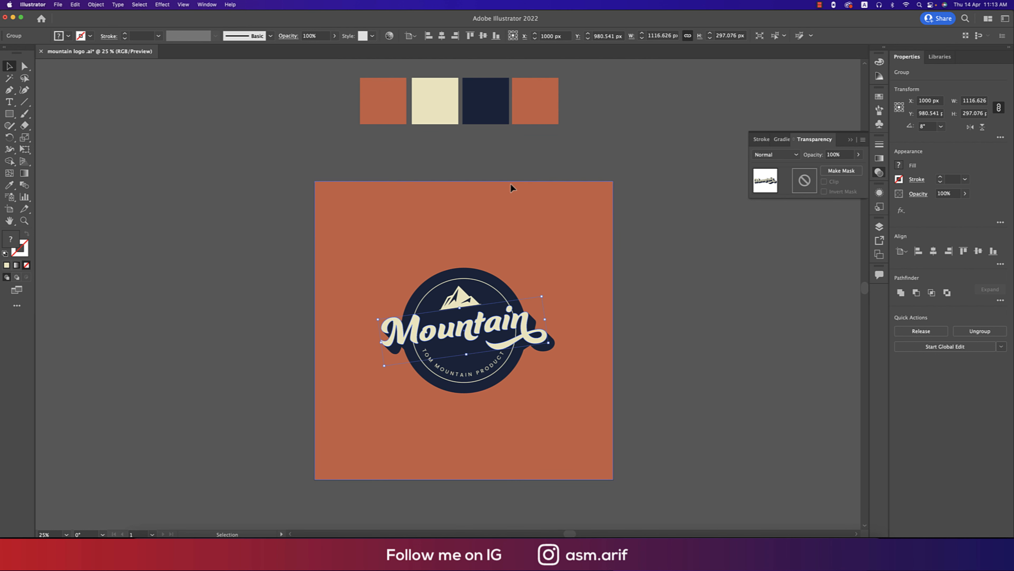
pyautogui.moveTo(486, 151); pyautogui.dragTo(336, 100)
pyautogui.moveTo(482, 114); pyautogui.dragTo(435, 110)
pyautogui.click(476, 143)
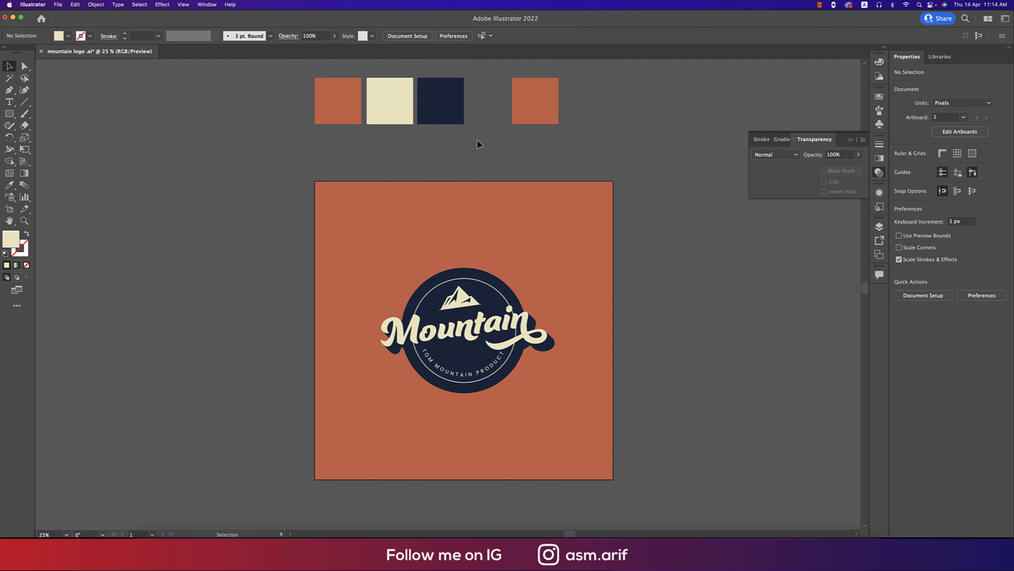
pyautogui.moveTo(477, 144); pyautogui.dragTo(309, 100)
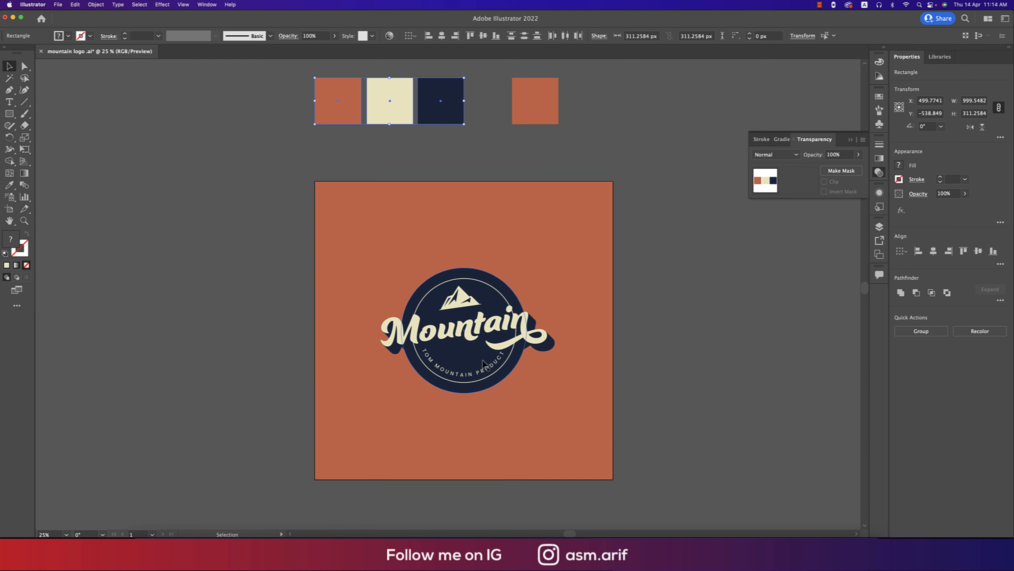
pyautogui.click(650, 332)
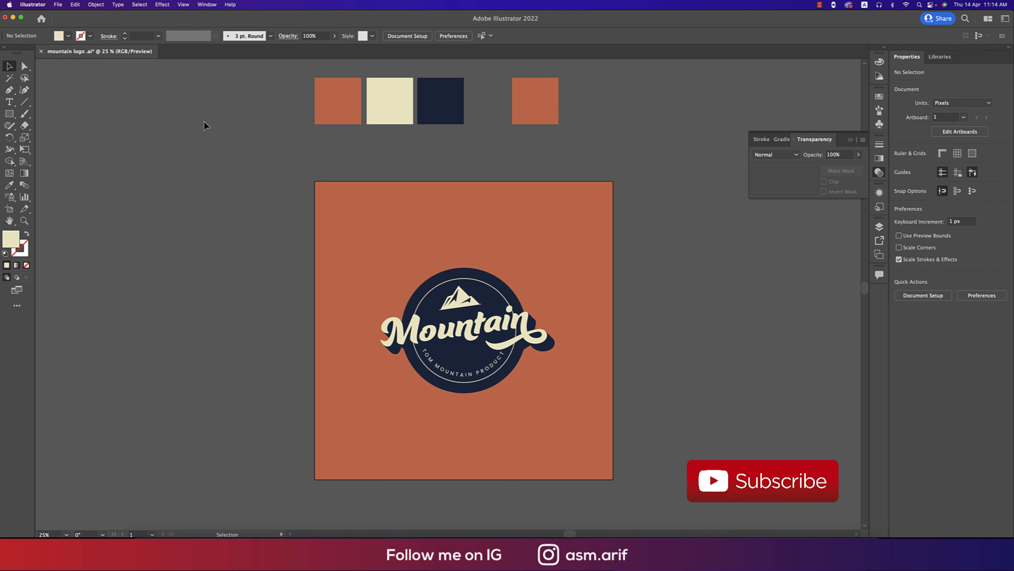
# Create a new 2000 x 2000 px document named "mountain"
pyautogui.click(57, 5)
pyautogui.click(72, 15)
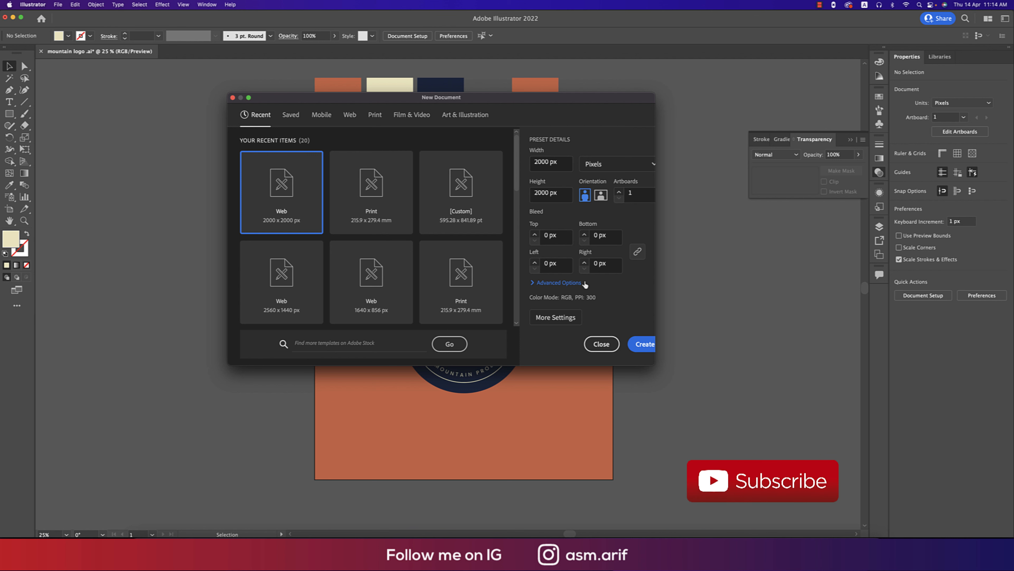
pyautogui.scroll(2, 585, 284)
pyautogui.moveTo(567, 155); pyautogui.dragTo(525, 156)
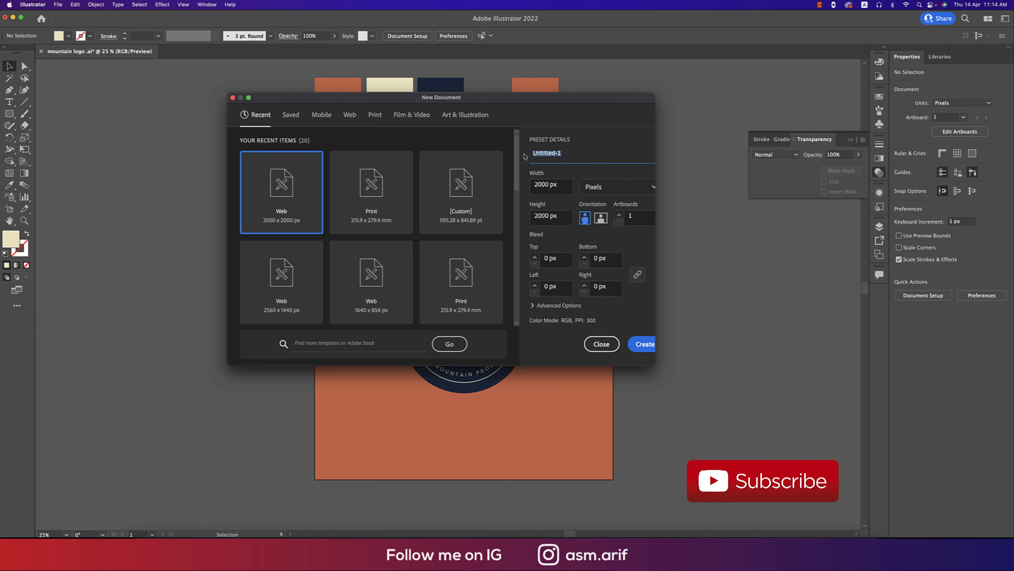
pyautogui.write('mountain')
pyautogui.click(641, 344)
# Copy the three colour swatches from the mountain logo file into the new document and place them beside the artboard's upper left edge
pyautogui.click(99, 52)
pyautogui.moveTo(296, 67); pyautogui.dragTo(479, 138)
pyautogui.press('super+c')
pyautogui.click(213, 52)
pyautogui.press('super+v')
pyautogui.moveTo(260, 179); pyautogui.dragTo(364, 144)
pyautogui.scroll(-2, 359, 189)
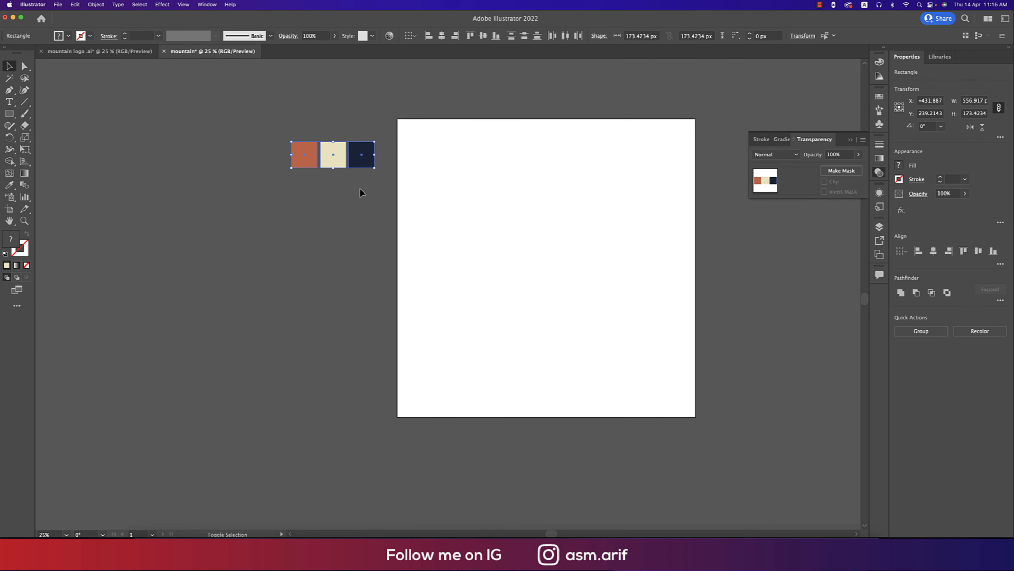
pyautogui.hscroll(3, 476, 210)
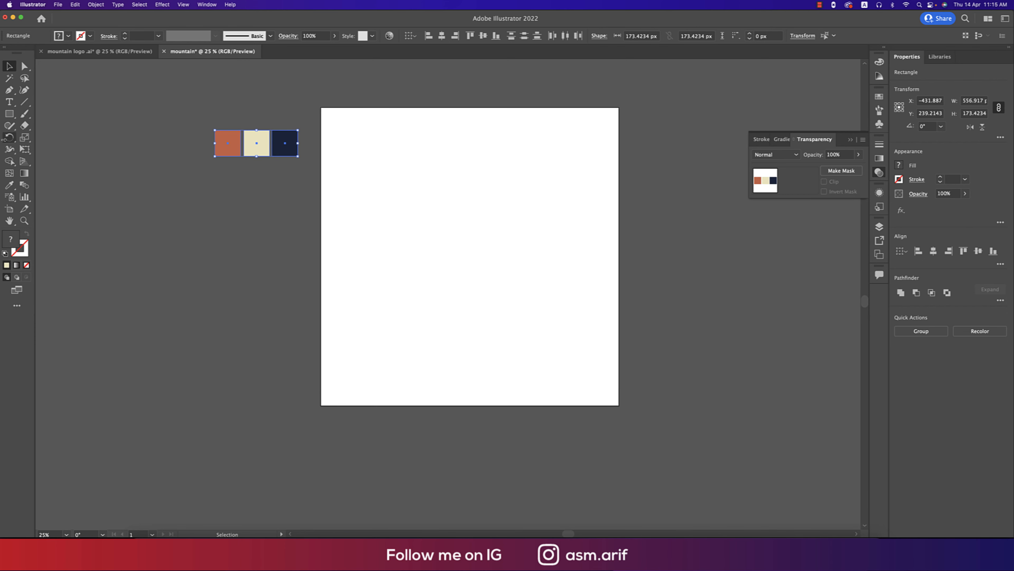
# Place a placeholder point text on the artboard and set its size to 250 pt
pyautogui.click(9, 101)
pyautogui.press('shift+super+a')
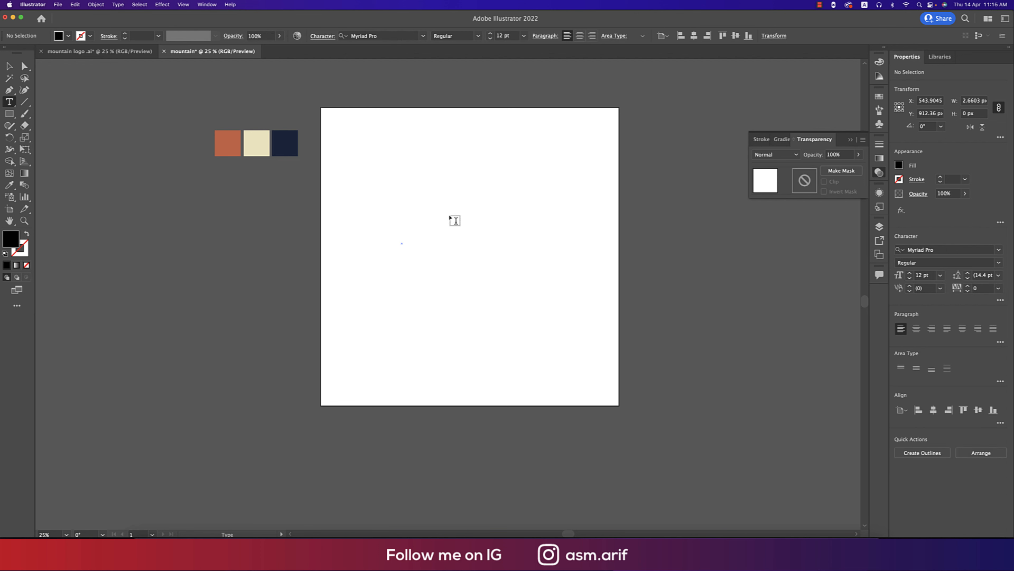
pyautogui.click(408, 204)
pyautogui.click(524, 37)
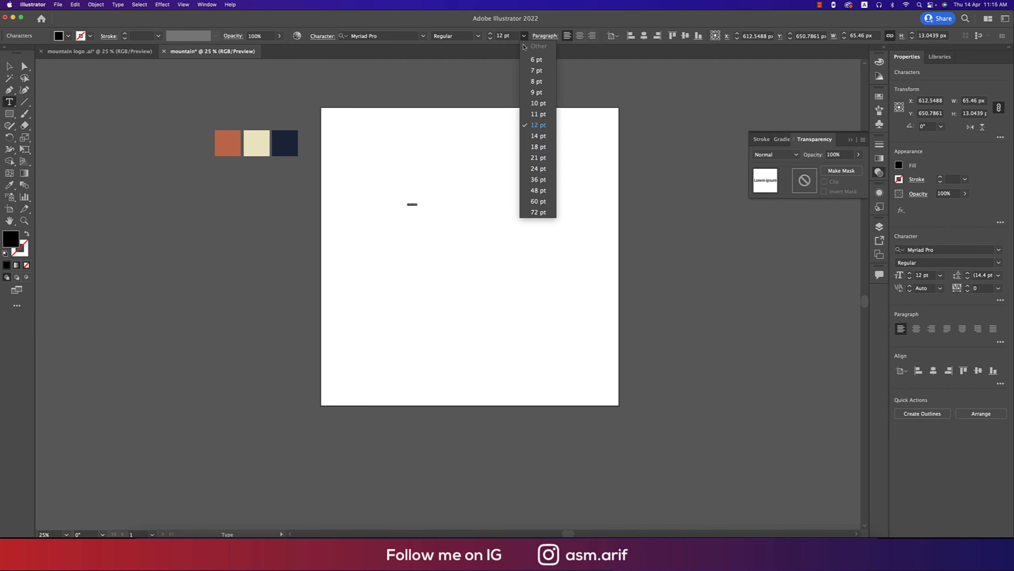
pyautogui.click(540, 216)
pyautogui.doubleClick(503, 36)
pyautogui.write('250')
pyautogui.press('Return')
# Move the placeholder text to the middle of the artboard and set its font to Ganache
pyautogui.click(9, 66)
pyautogui.moveTo(560, 204); pyautogui.dragTo(523, 244)
pyautogui.click(423, 36)
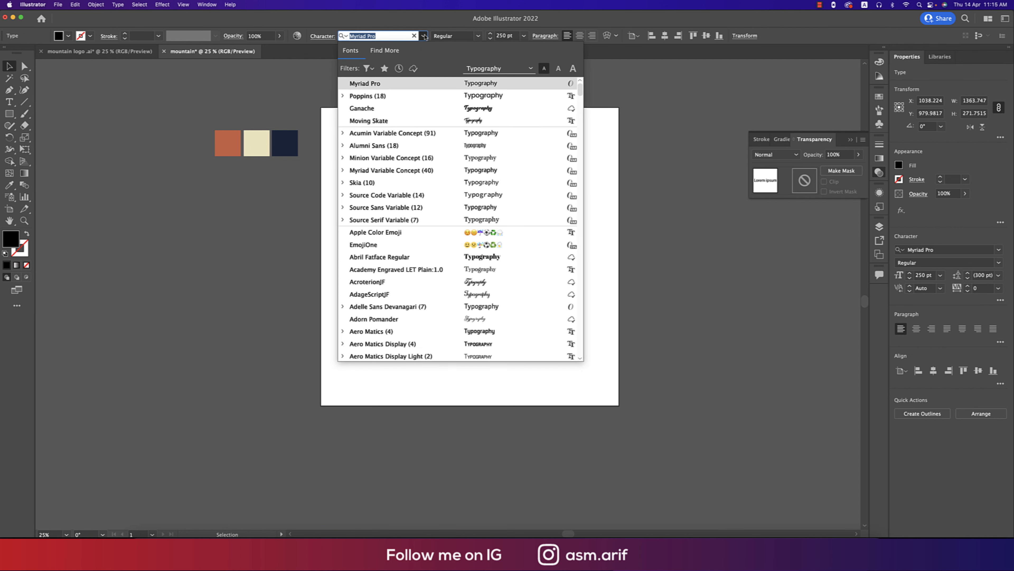
pyautogui.click(400, 107)
pyautogui.press('super+z')
# Replace the placeholder text with "Mountain"
pyautogui.doubleClick(484, 263)
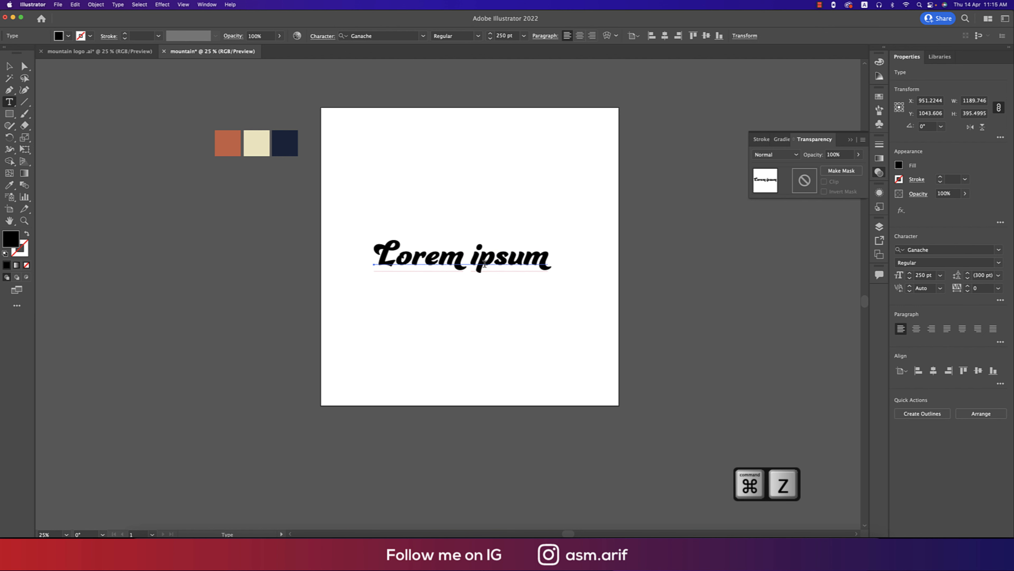
pyautogui.click(484, 263)
pyautogui.press('Escape')
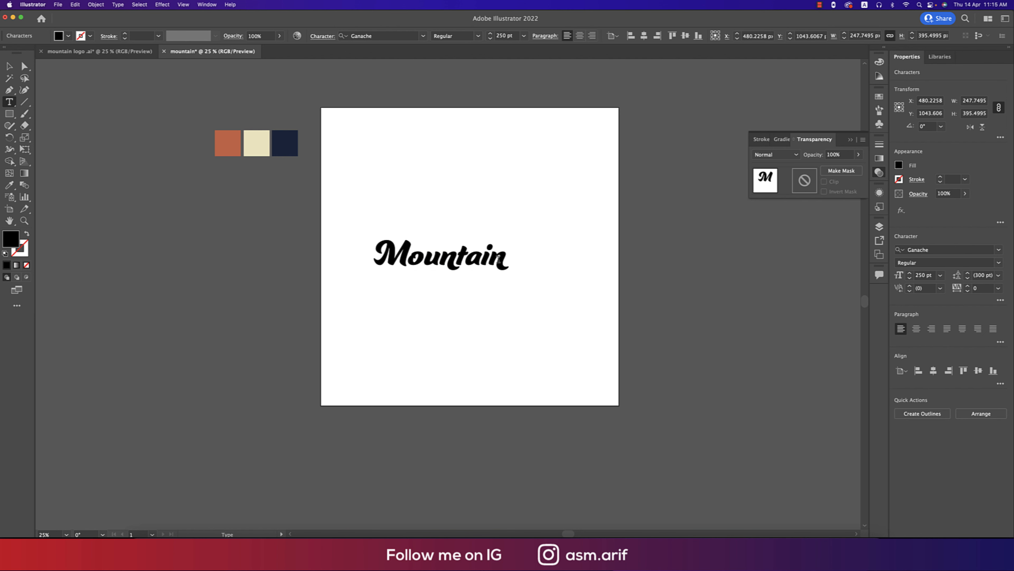
# Open the Ganache glyph set to look up alternates for the final n in "Mountain"
pyautogui.hotkey('shift', 'Left')
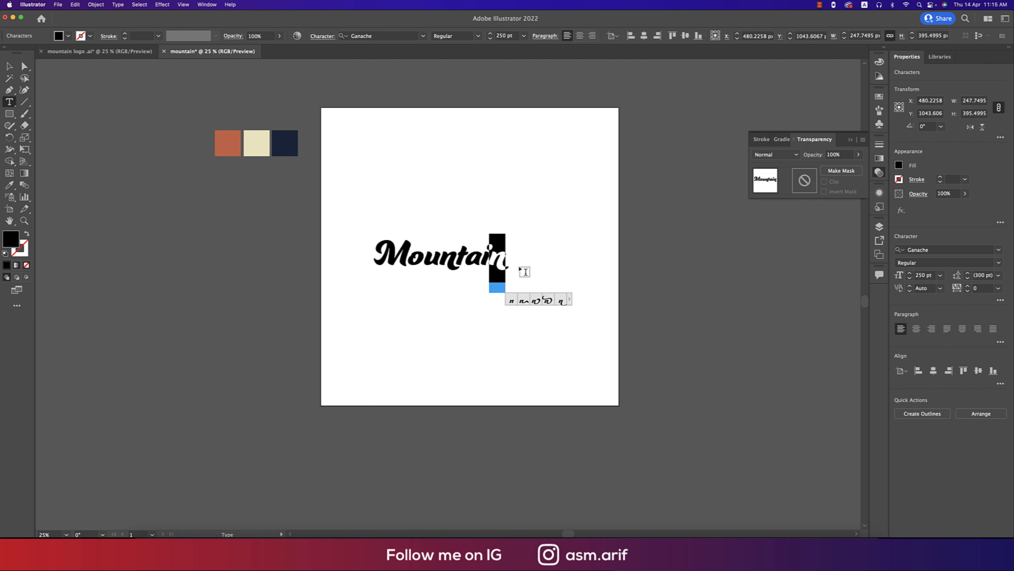
pyautogui.click(118, 5)
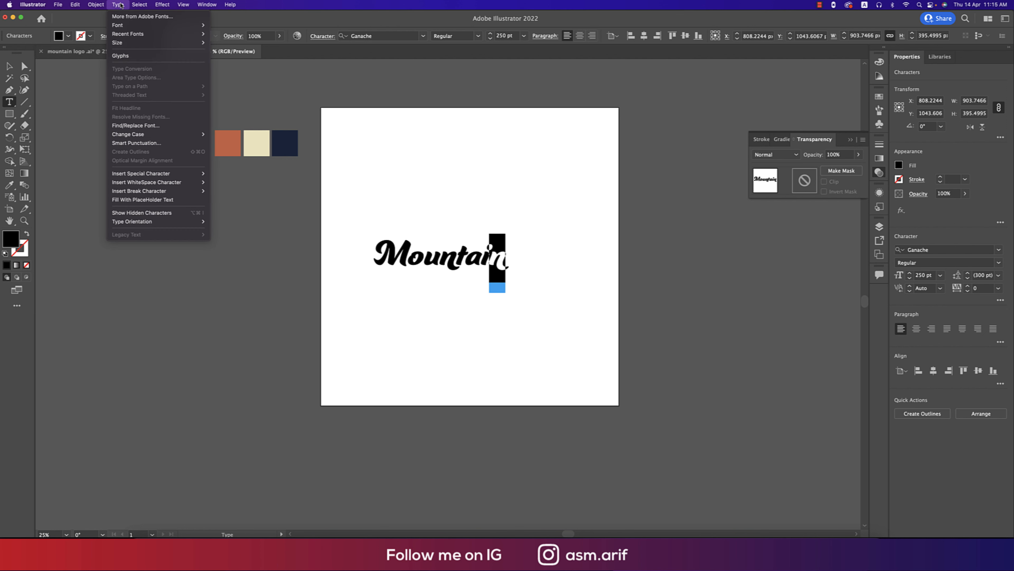
pyautogui.click(120, 56)
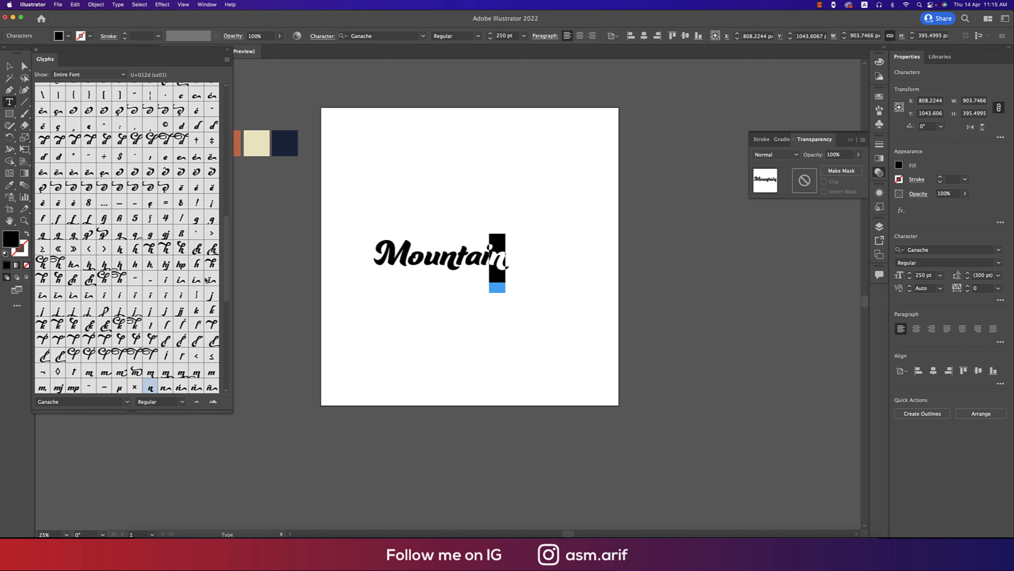
pyautogui.scroll(-5, 193, 206)
pyautogui.click(465, 258)
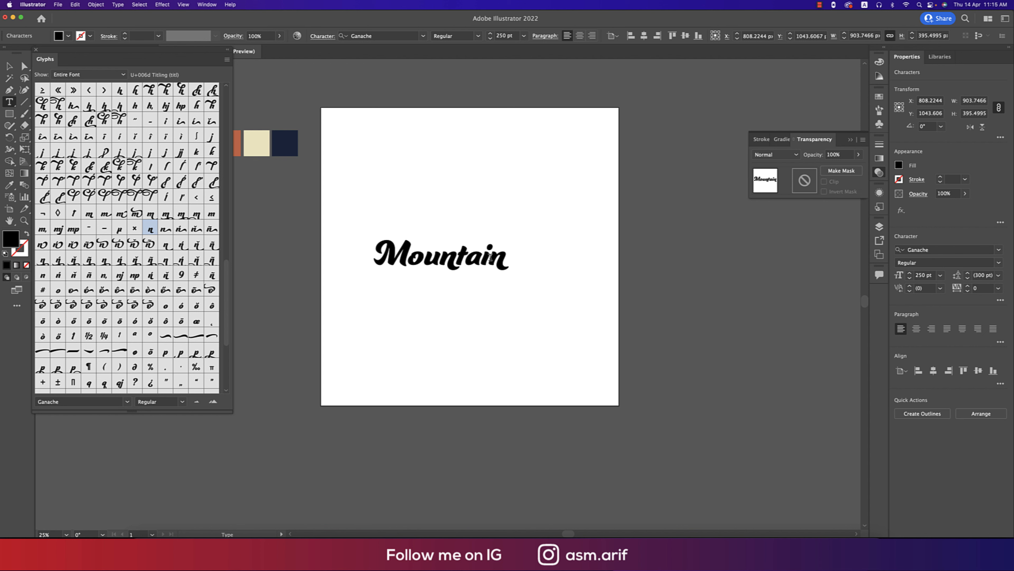
# Enlarge the glyph previews and replace the final n of "Mountain" with its ss05 swash alternate
pyautogui.moveTo(488, 258); pyautogui.dragTo(500, 258)
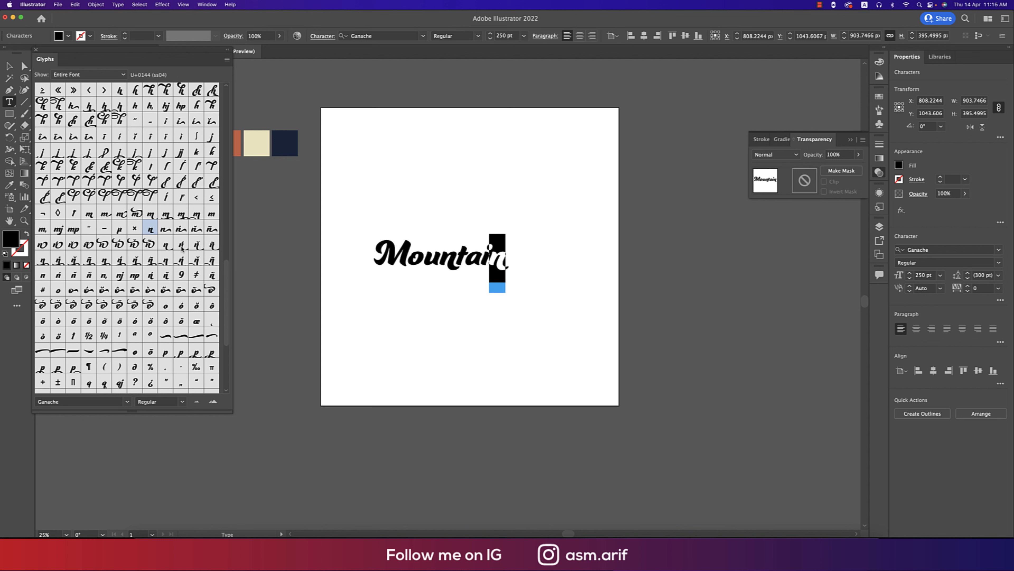
pyautogui.scroll(-2, 148, 208)
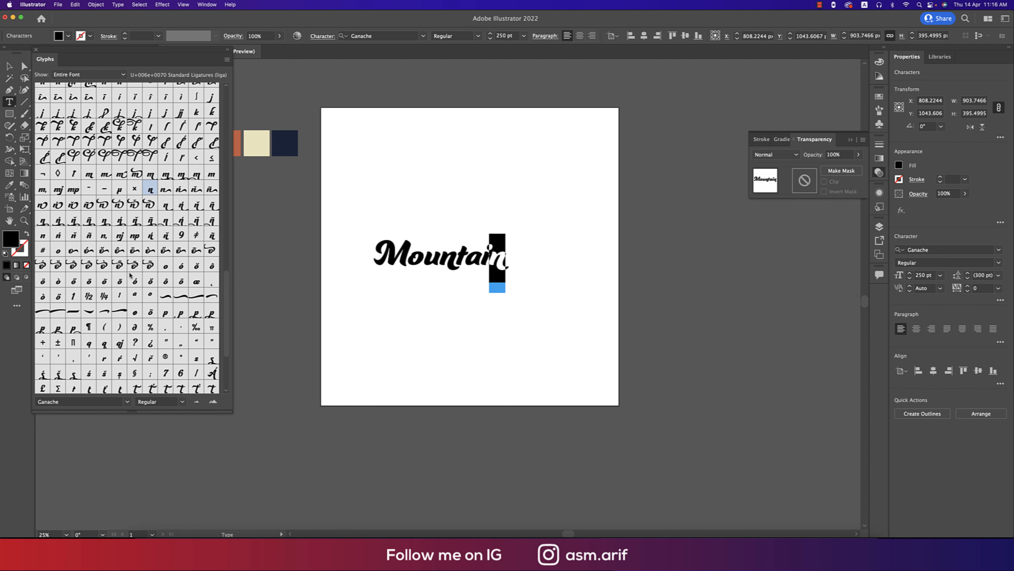
pyautogui.click(213, 402)
pyautogui.scroll(5, 184, 277)
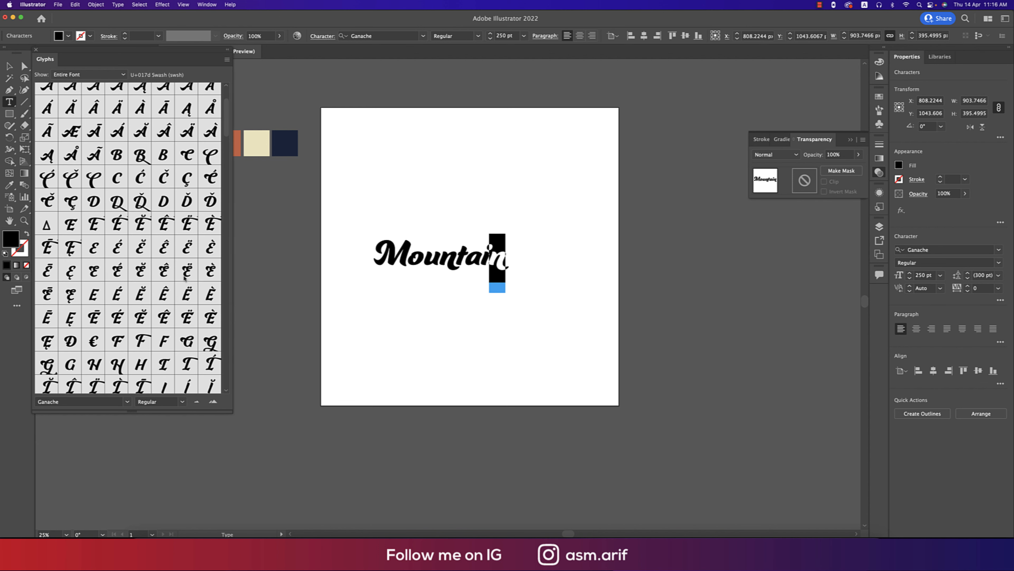
pyautogui.scroll(-10, 185, 277)
pyautogui.scroll(-15, 185, 278)
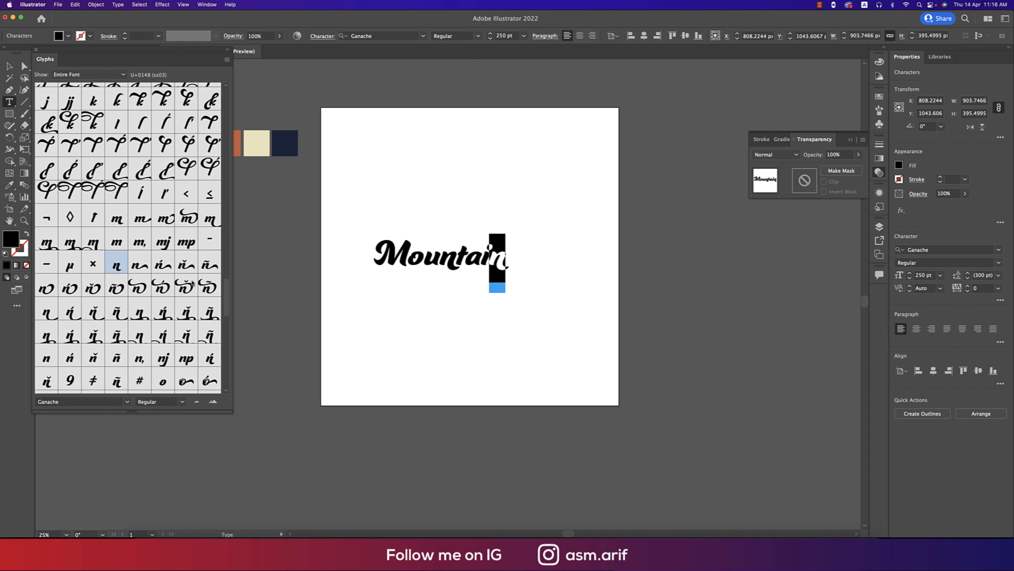
pyautogui.click(140, 312)
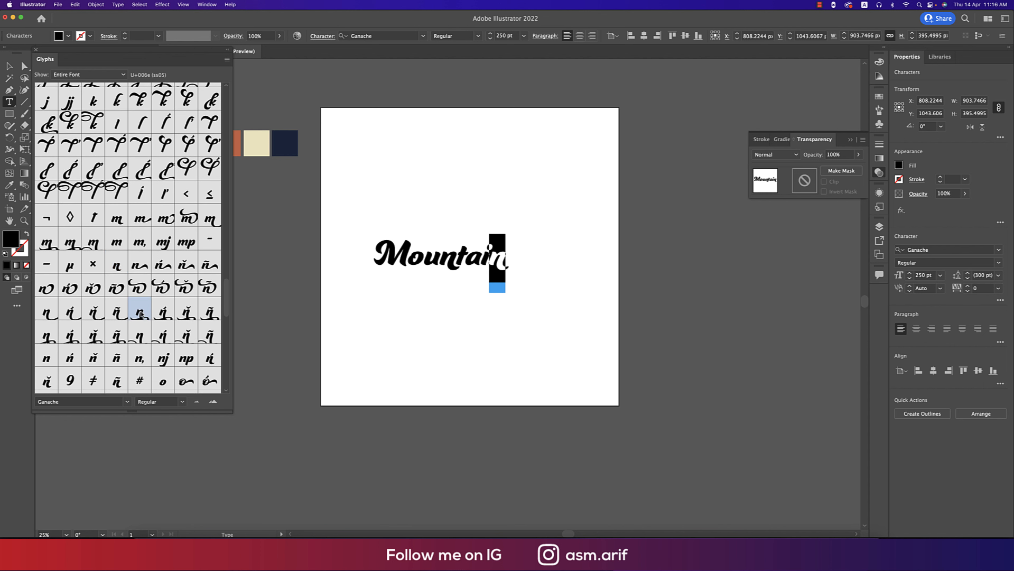
pyautogui.doubleClick(140, 312)
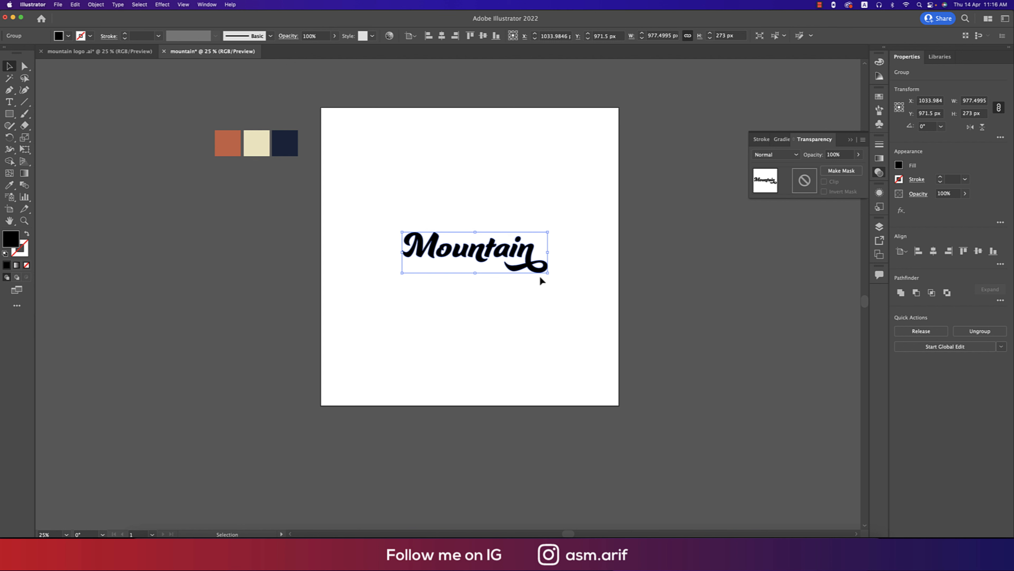
# Rotate the outlined "Mountain" lettering by 8° and collapse the Transparency panel
pyautogui.press('super+c')
pyautogui.click(941, 127)
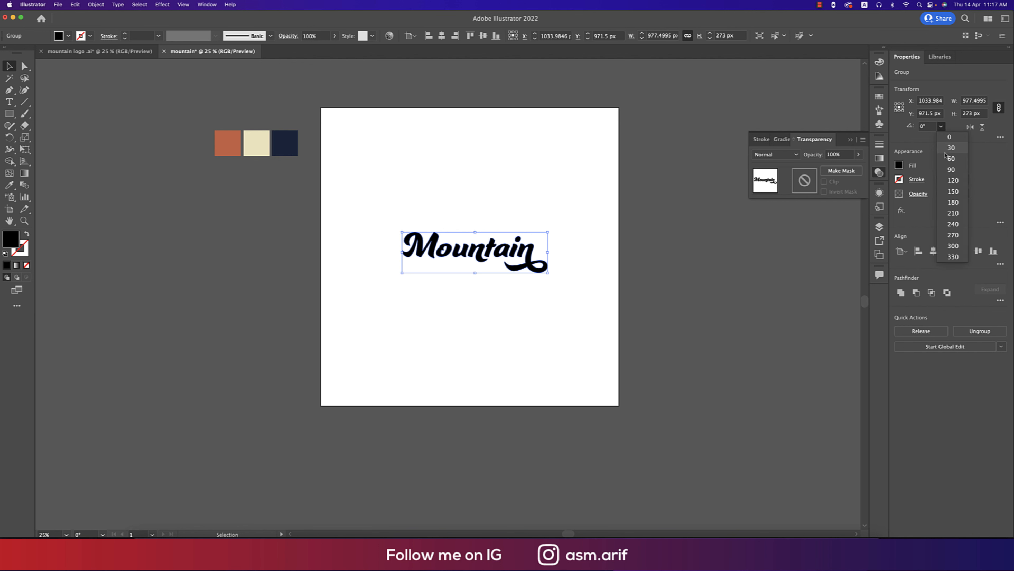
pyautogui.click(923, 126)
pyautogui.write('8')
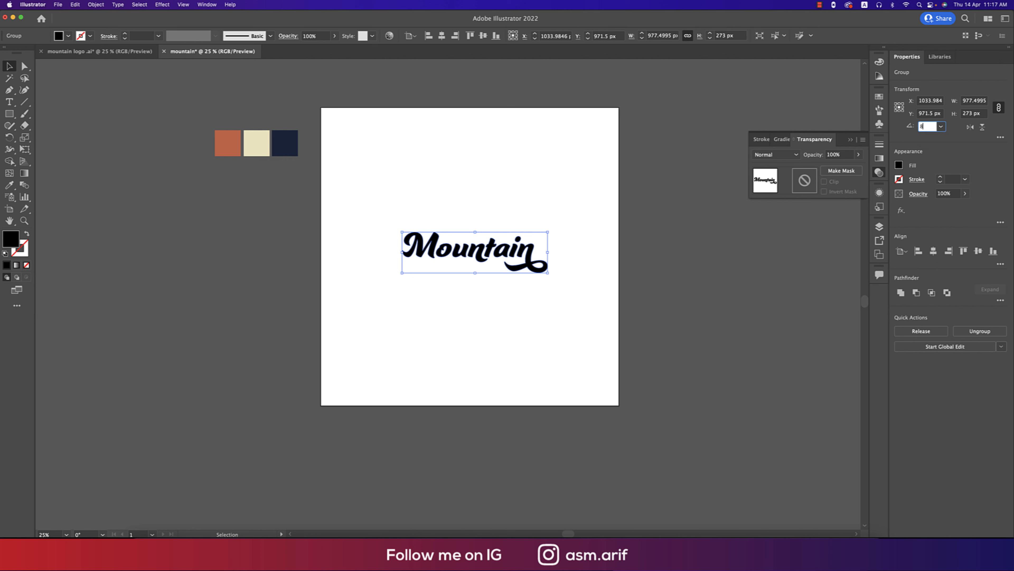
pyautogui.press('Return')
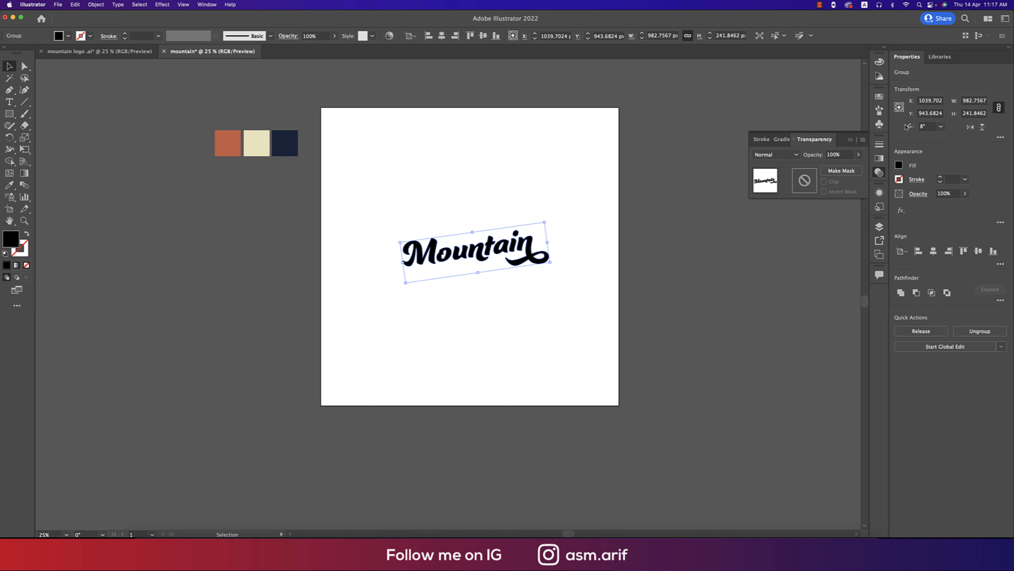
pyautogui.click(852, 139)
# Copy the rotated "Mountain" lettering group
pyautogui.click(928, 126)
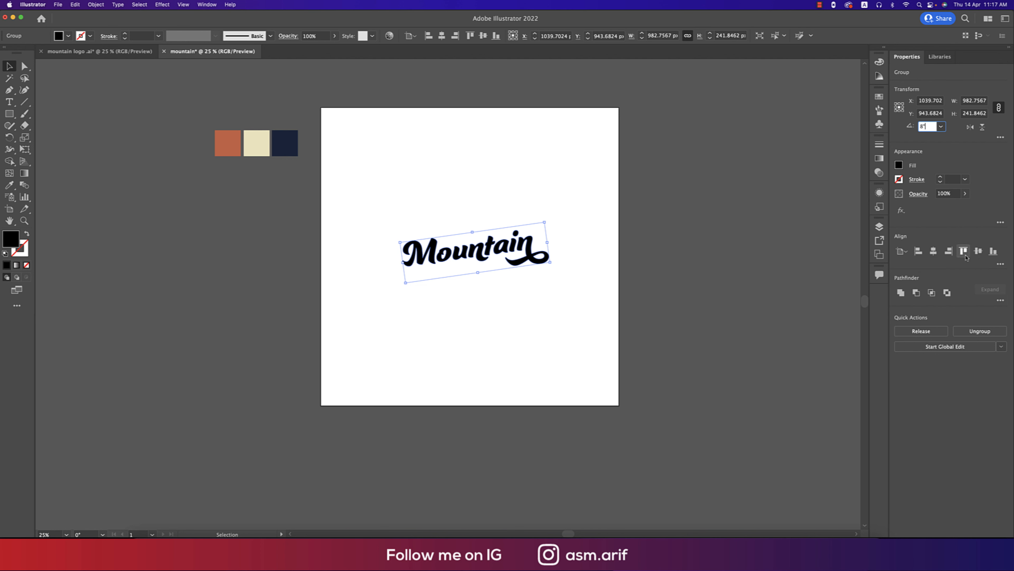
pyautogui.click(1005, 19)
pyautogui.click(938, 151)
pyautogui.press('super+c')
pyautogui.click(531, 304)
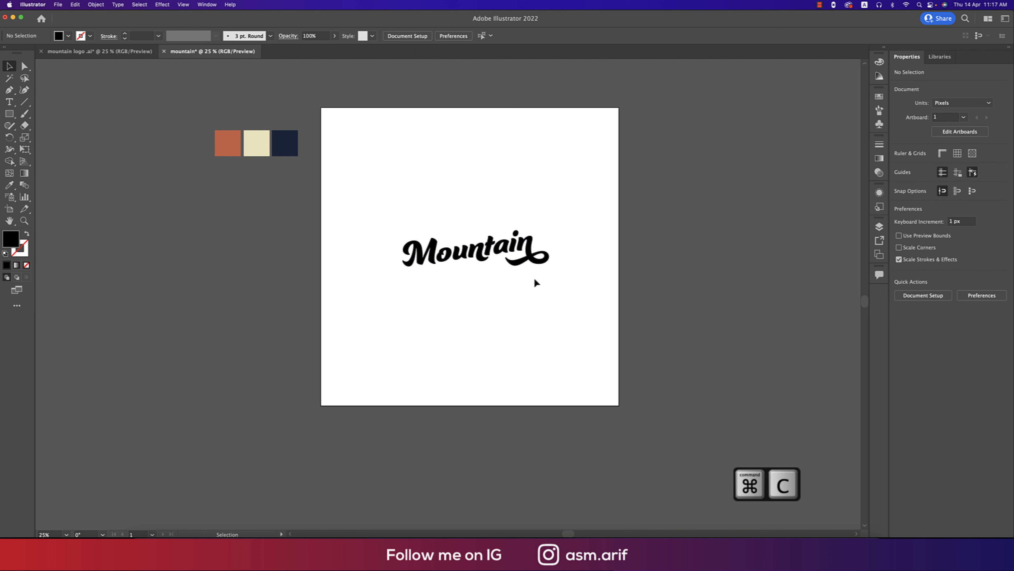
pyautogui.click(542, 264)
pyautogui.press('super+c')
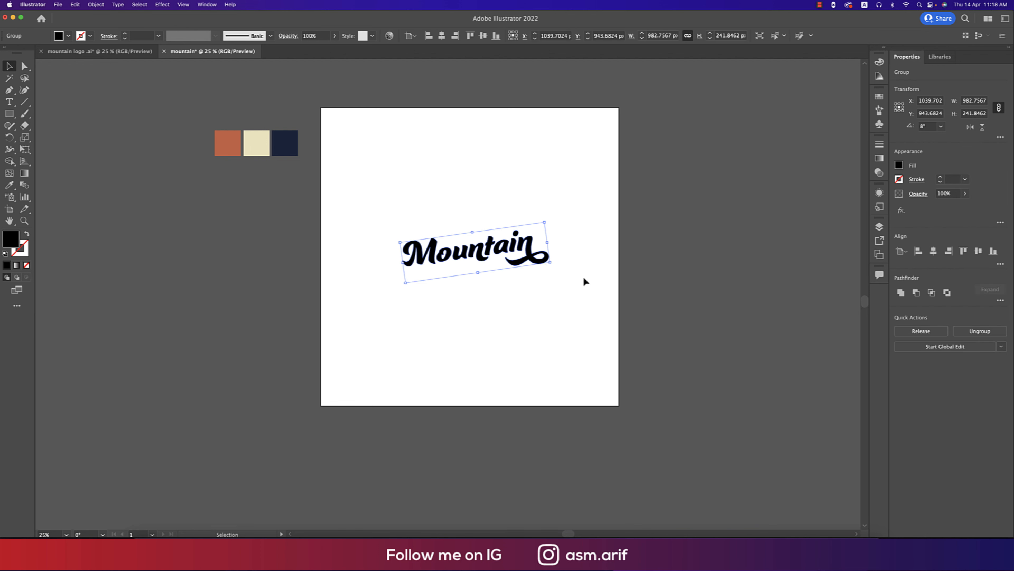
pyautogui.rightClick(546, 264)
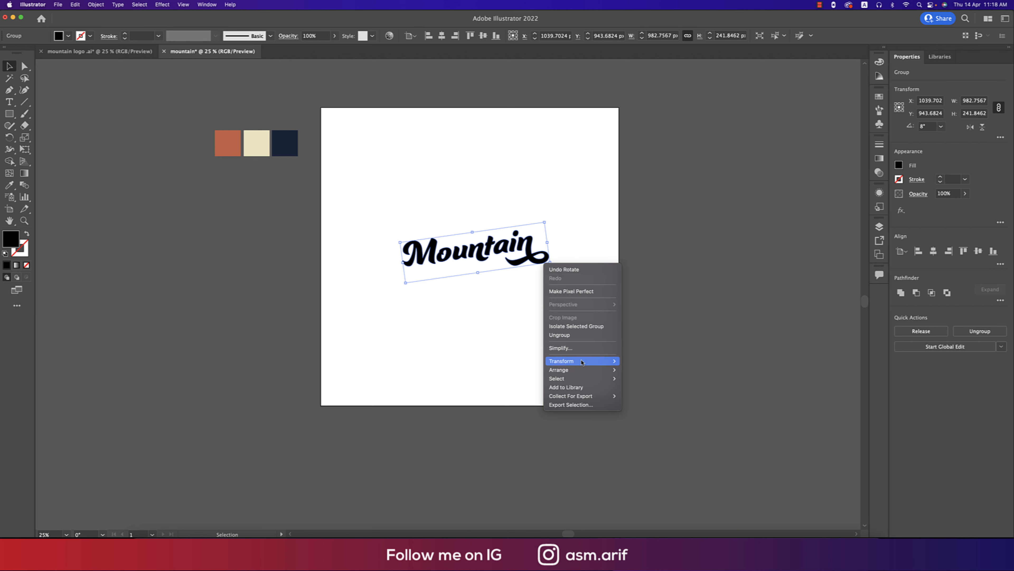
pyautogui.moveTo(587, 360)
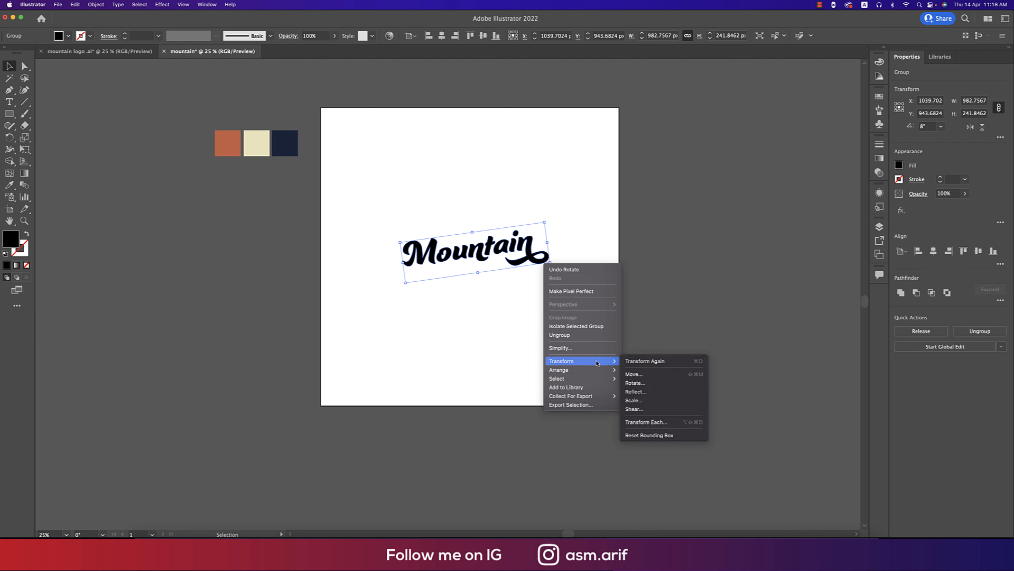
pyautogui.click(666, 260)
pyautogui.click(555, 261)
# Start a Transform effect on the rotated "Mountain" lettering with a 1 px horizontal and 1 px vertical move
pyautogui.click(541, 256)
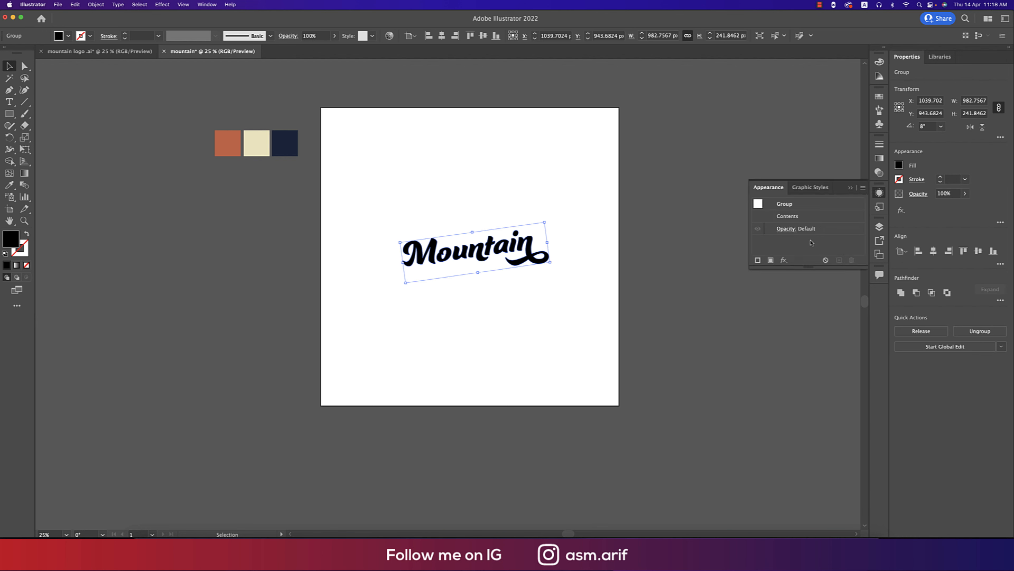
pyautogui.click(784, 260)
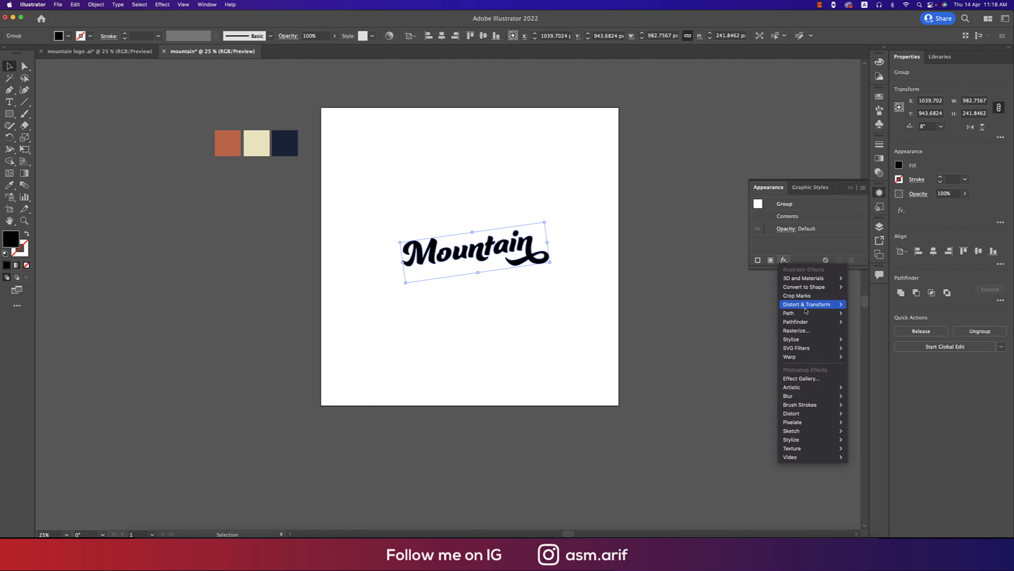
pyautogui.moveTo(822, 350)
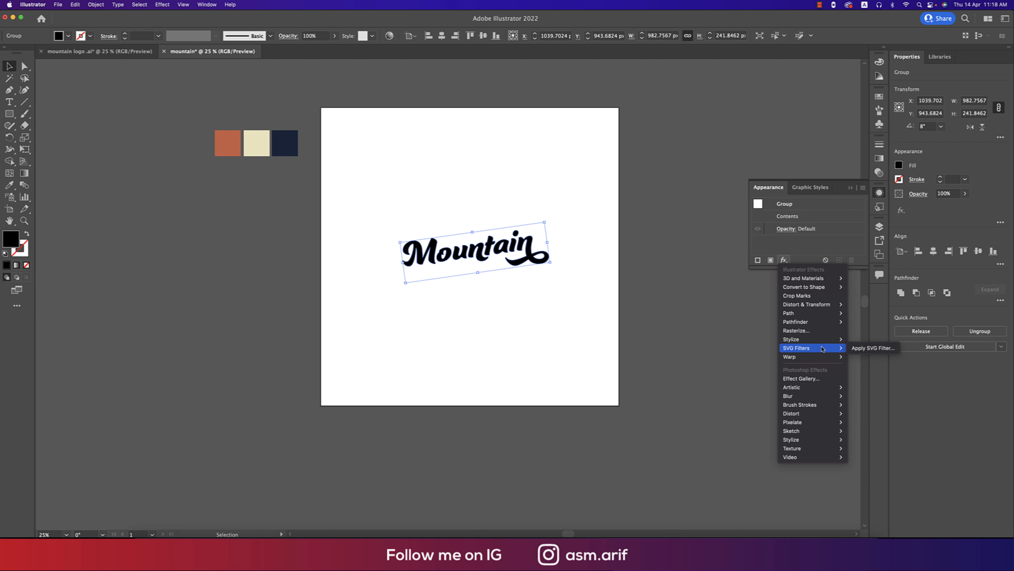
pyautogui.moveTo(831, 326)
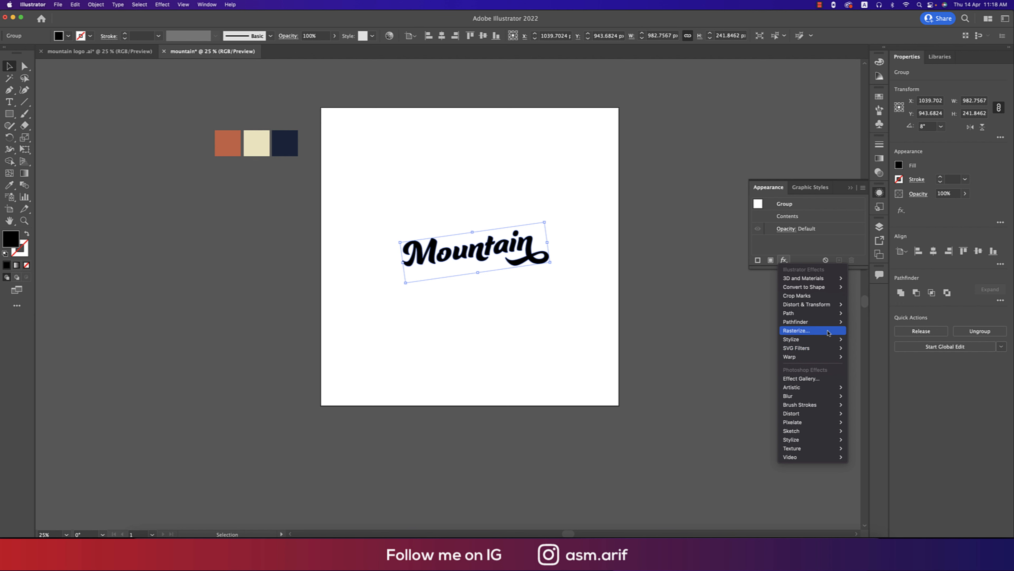
pyautogui.moveTo(832, 305)
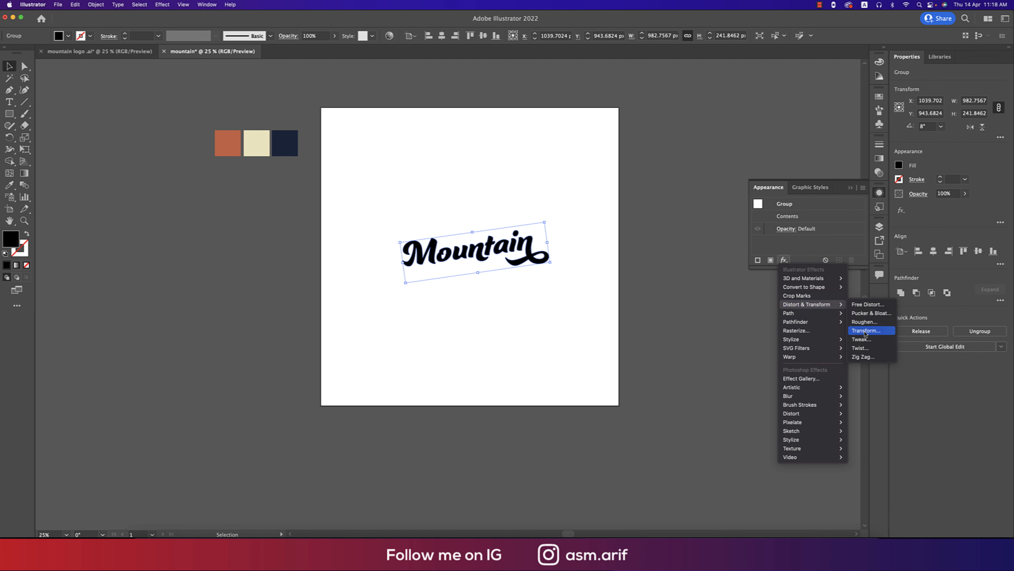
pyautogui.click(866, 331)
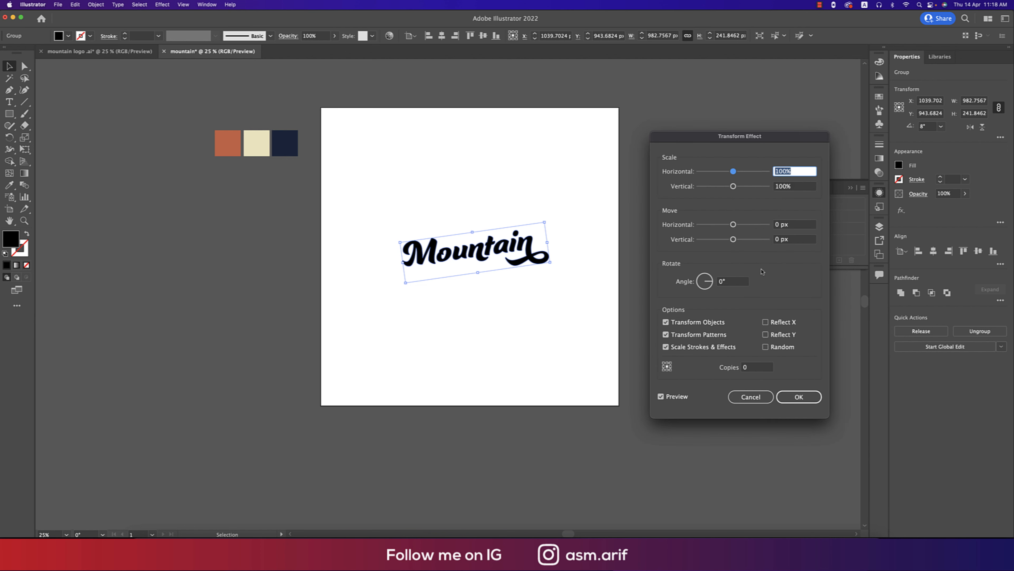
pyautogui.click(777, 225)
pyautogui.write('2')
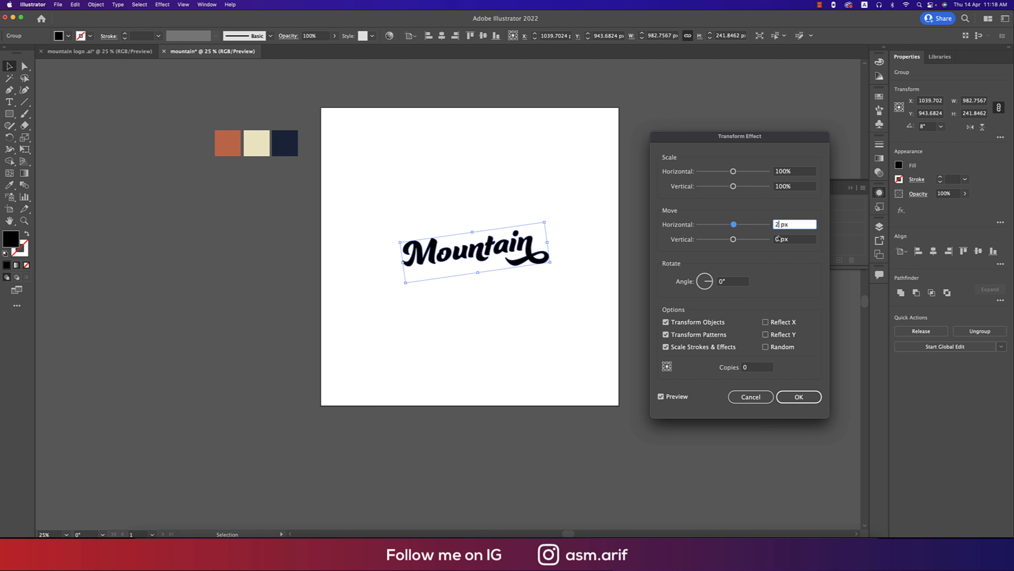
pyautogui.click(778, 239)
pyautogui.write('2')
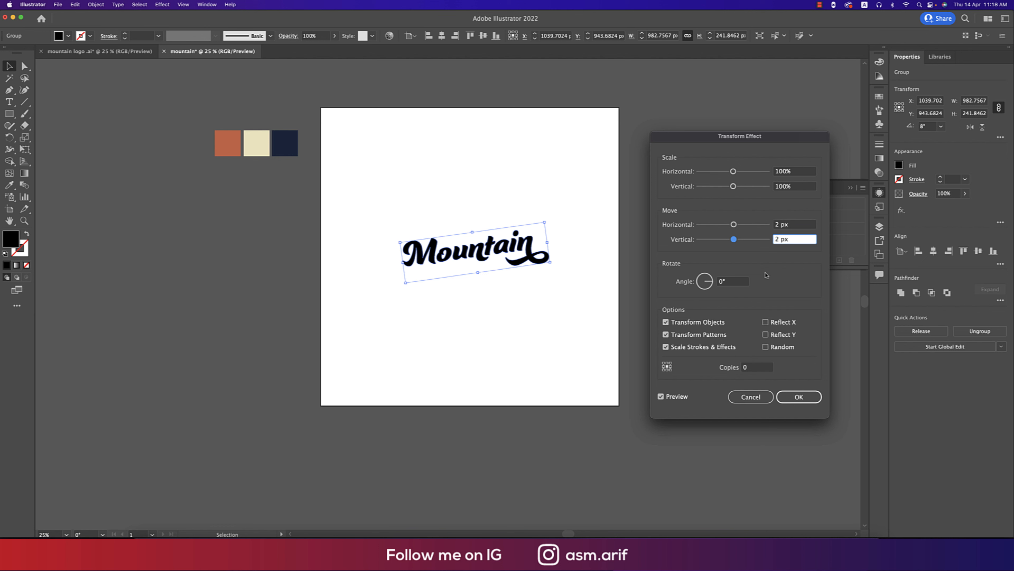
pyautogui.click(776, 225)
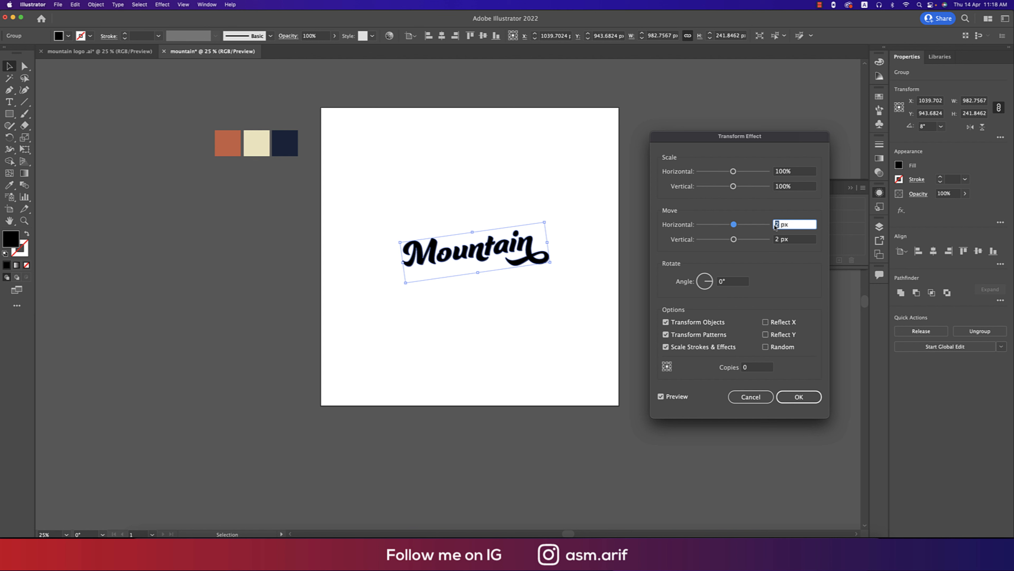
pyautogui.write('1')
pyautogui.click(779, 240)
pyautogui.write('1')
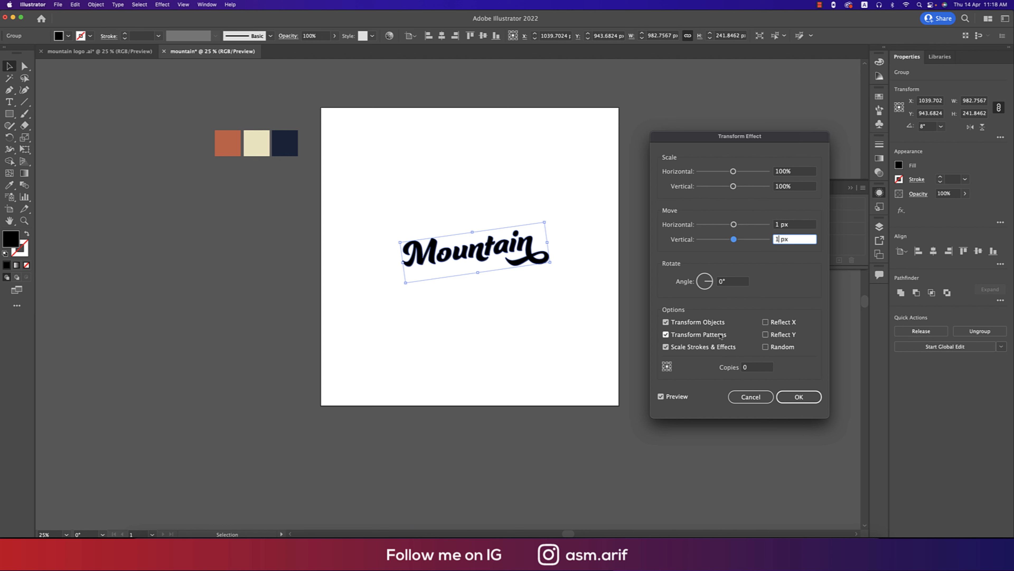
# Try 50 and 30 copies in the Transform effect, previewing the extrusion depth on the lettering
pyautogui.click(753, 367)
pyautogui.write('5')
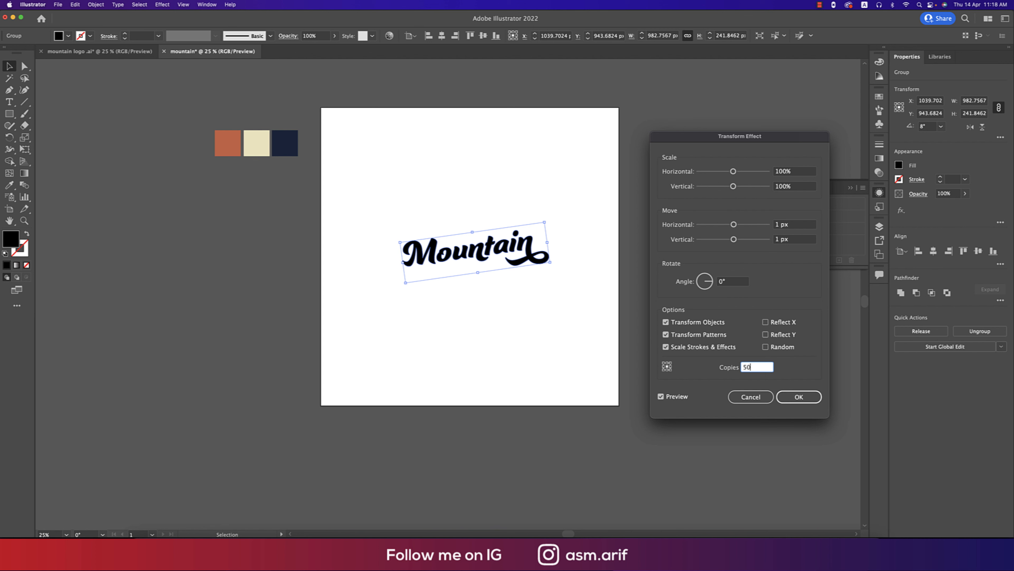
pyautogui.write('0')
pyautogui.click(661, 397)
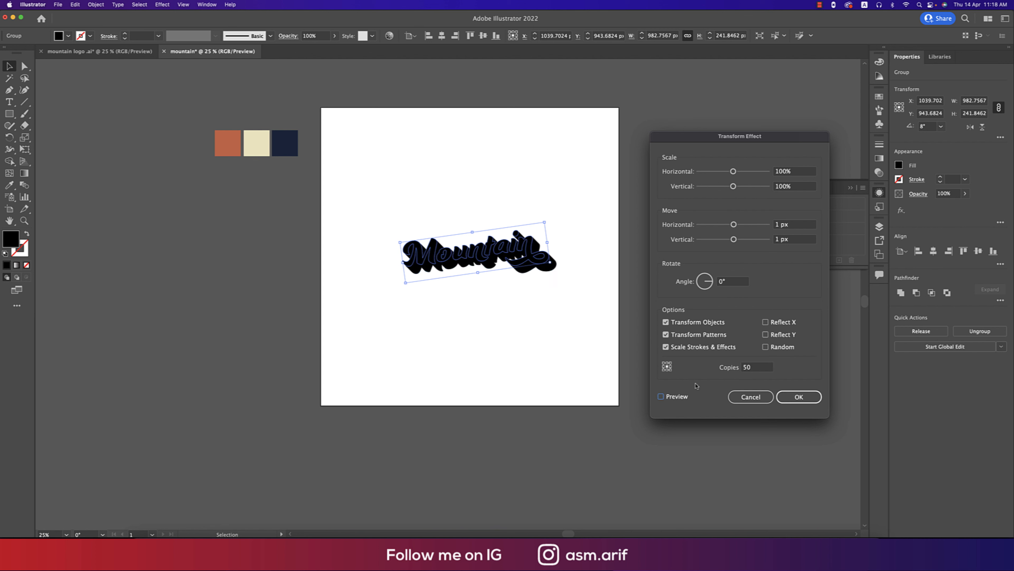
pyautogui.click(661, 397)
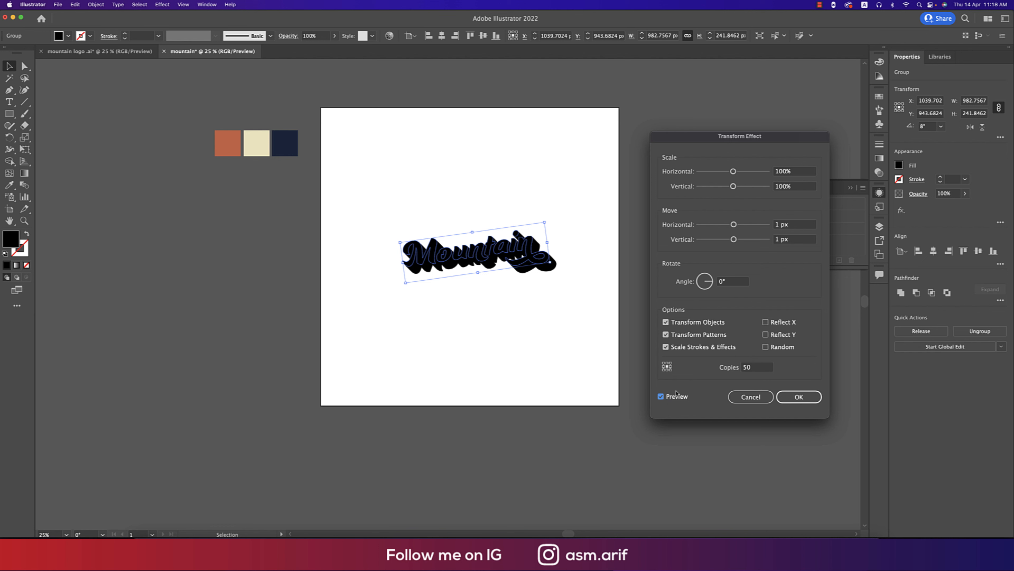
pyautogui.doubleClick(747, 367)
pyautogui.write('3')
pyautogui.click(661, 396)
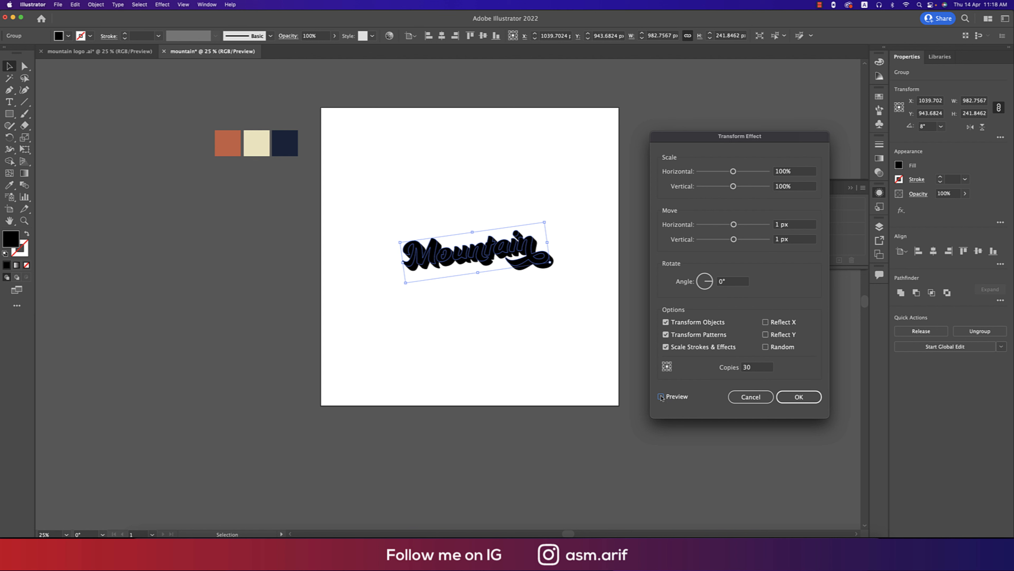
# Set the Transform effect to 40 copies, apply it to the lettering and deselect
pyautogui.doubleClick(746, 367)
pyautogui.write('40')
pyautogui.click(661, 397)
pyautogui.click(798, 398)
pyautogui.click(563, 315)
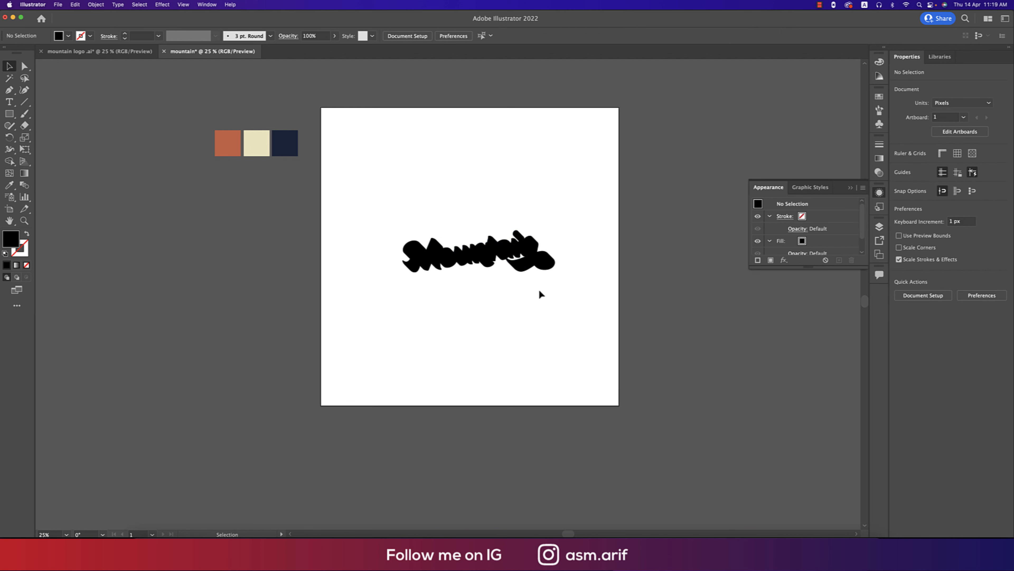
# Paste the copied "Mountain" lettering in front, fill it with the orange swatch color and move it above the extruded version
pyautogui.click(539, 267)
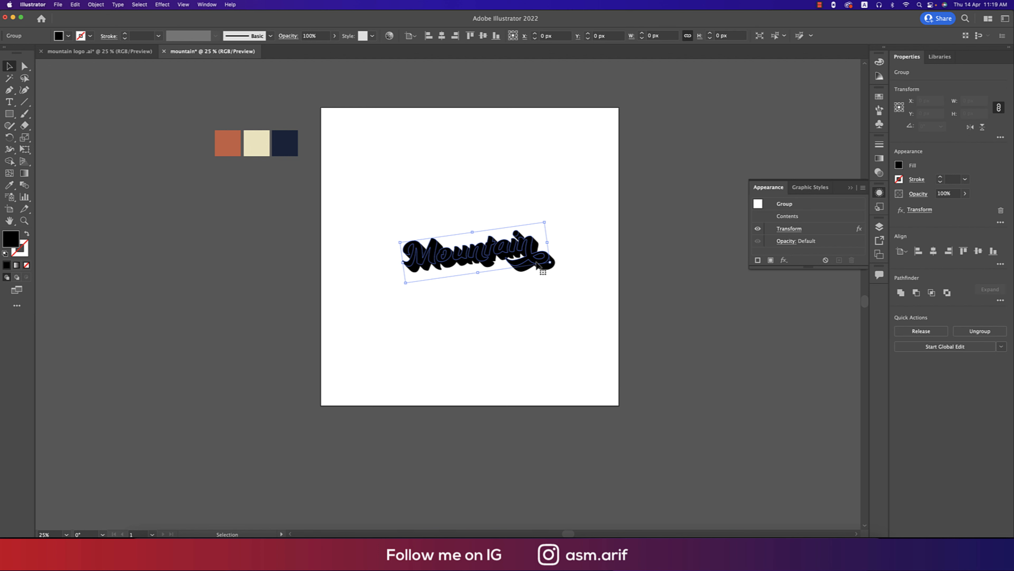
pyautogui.press('a')
pyautogui.press('super+f')
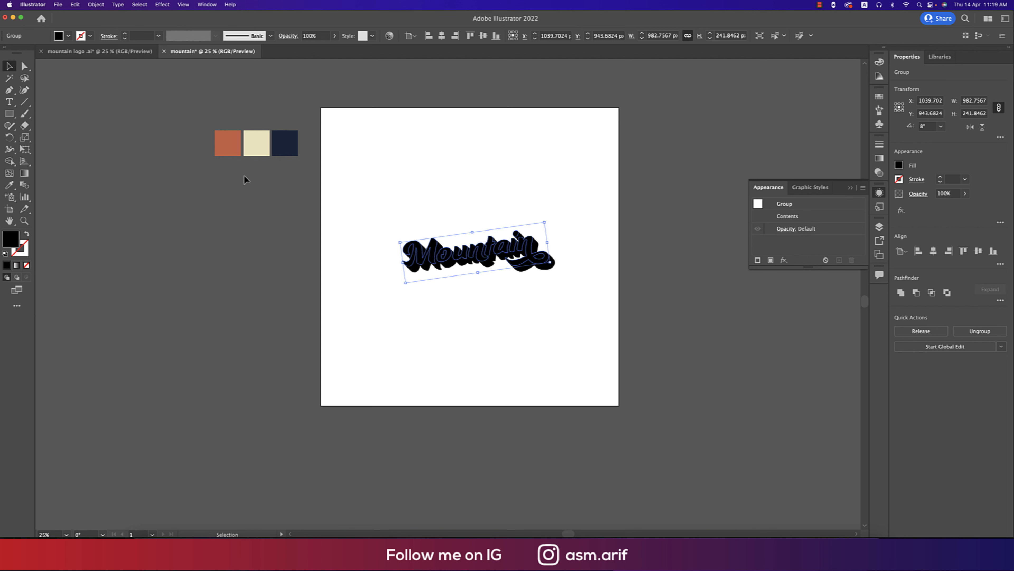
pyautogui.press('i')
pyautogui.click(256, 144)
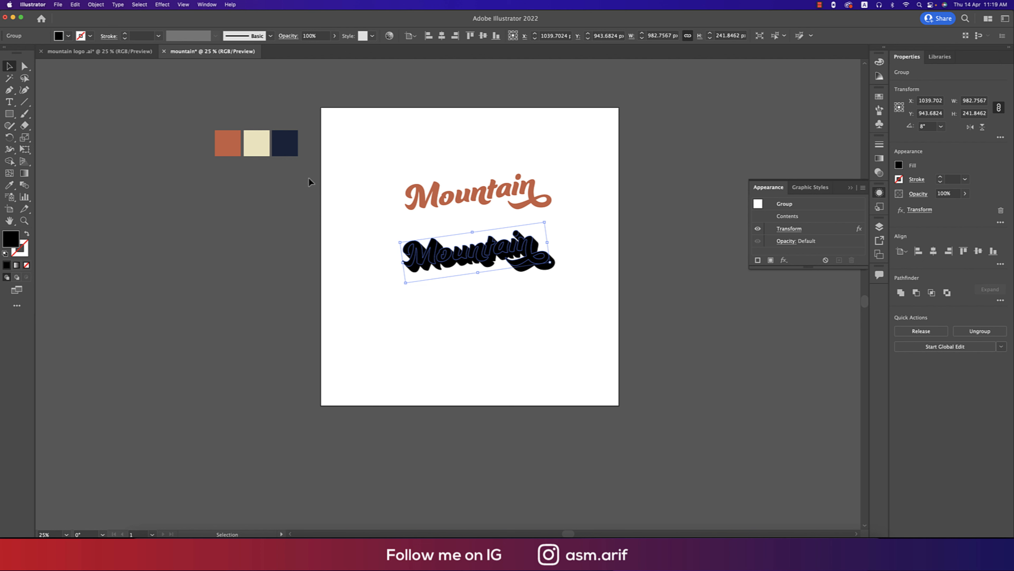
# Fill the extruded lettering with the navy swatch color and place the orange lettering back on top of it
pyautogui.click(295, 151)
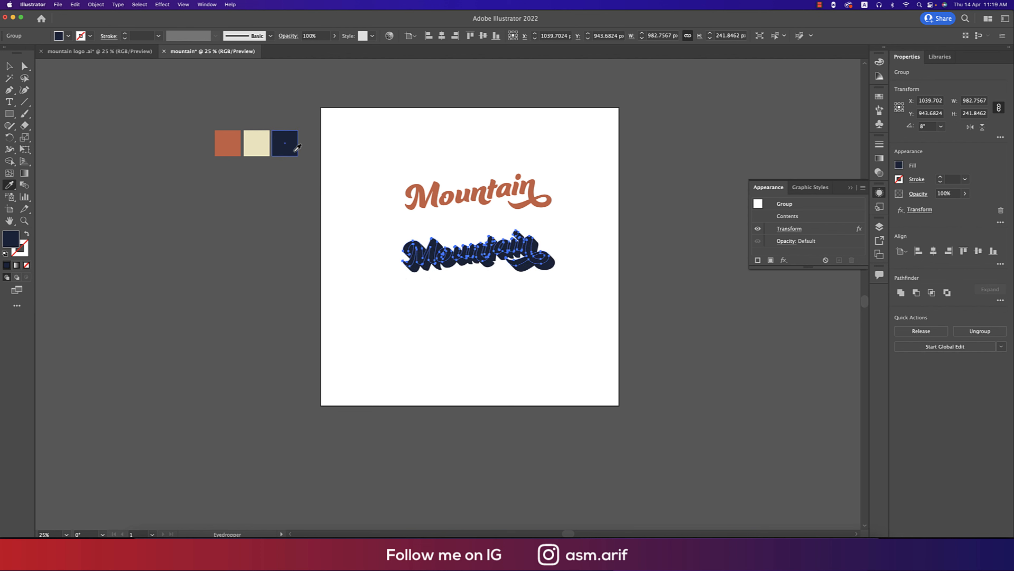
pyautogui.press('v')
pyautogui.hotkey('ctrl', 'h')
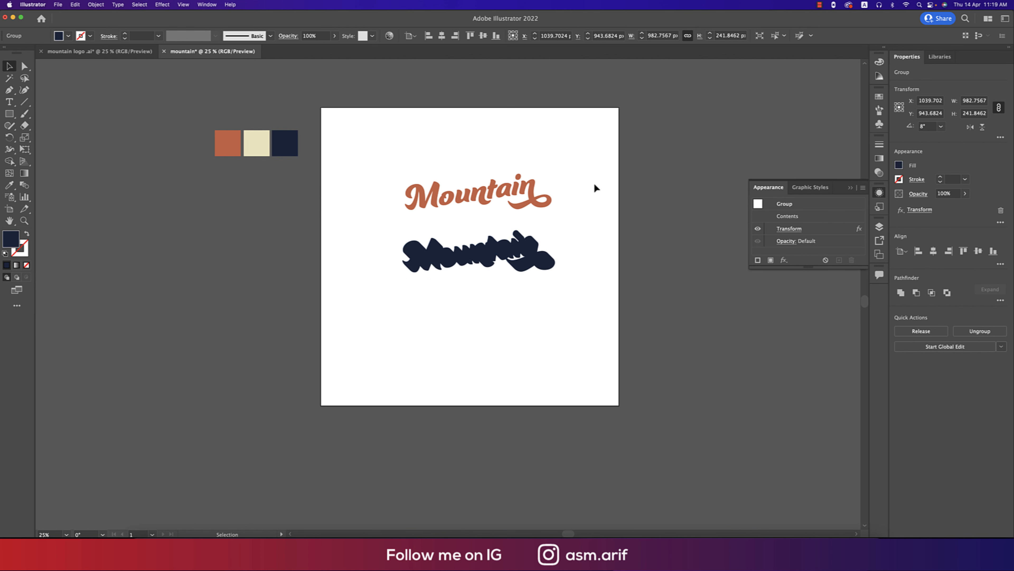
pyautogui.moveTo(536, 200); pyautogui.dragTo(536, 260)
pyautogui.click(224, 167)
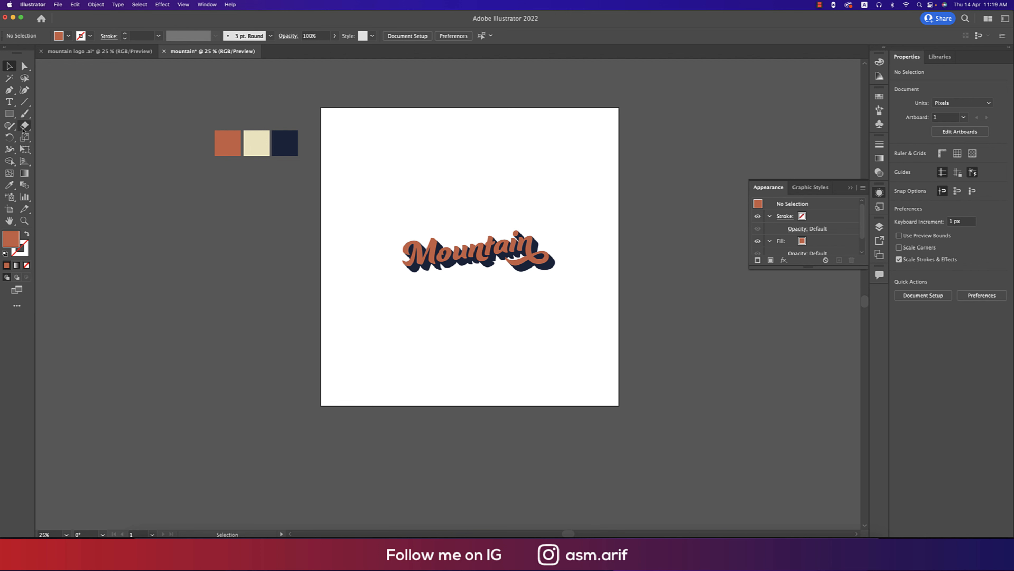
# Draw a circle about 627 px wide centered on the lettering, fill it with the navy swatch color and send it to the back
pyautogui.moveTo(14, 117); pyautogui.dragTo(60, 136)
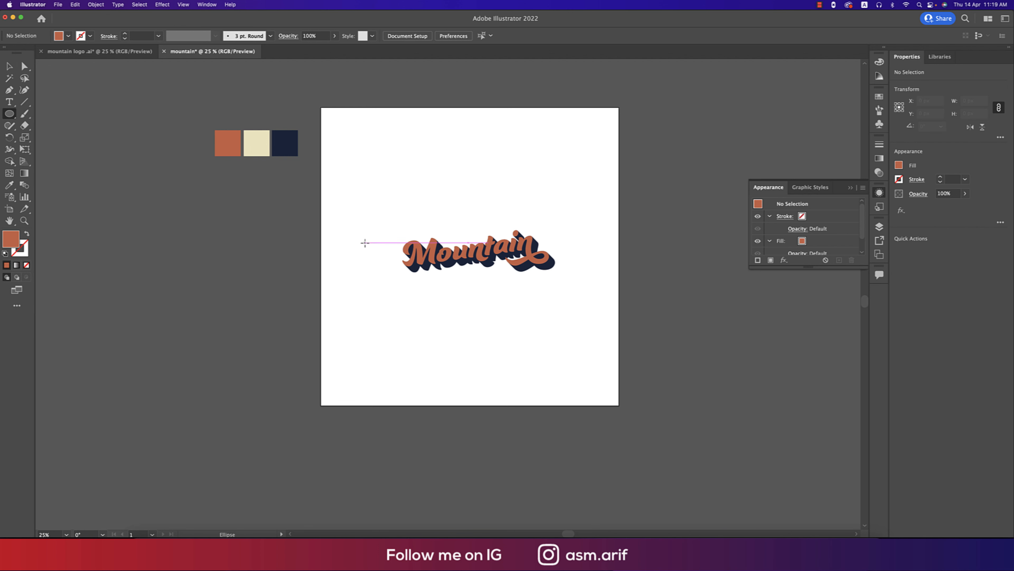
pyautogui.moveTo(476, 254); pyautogui.dragTo(497, 300)
pyautogui.press('i')
pyautogui.click(285, 143)
pyautogui.press('super+shift+bracketleft')
pyautogui.press('v')
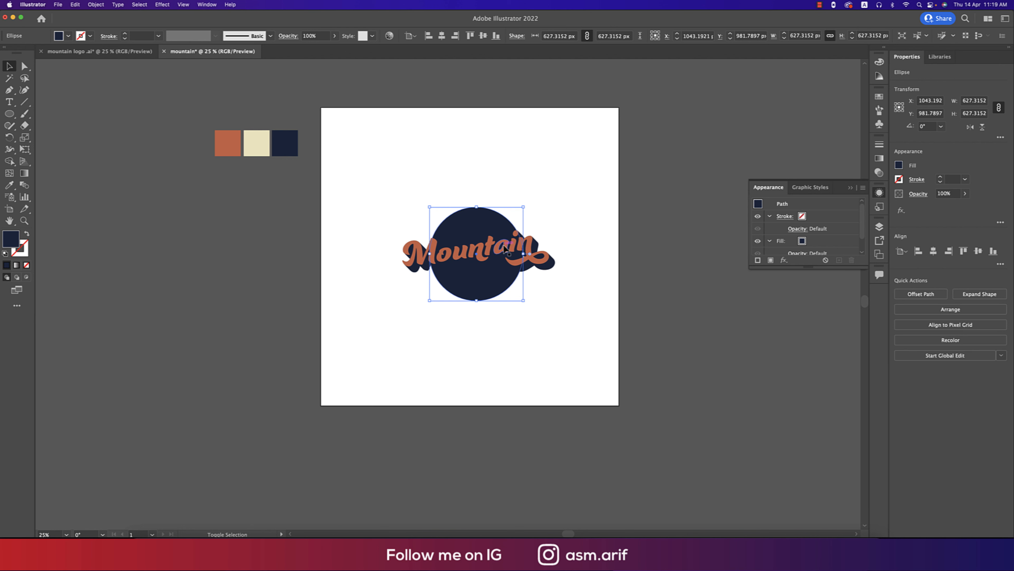
# Enlarge the navy circle from its center to about 815 px in diameter
pyautogui.moveTo(523, 253); pyautogui.dragTo(536, 252)
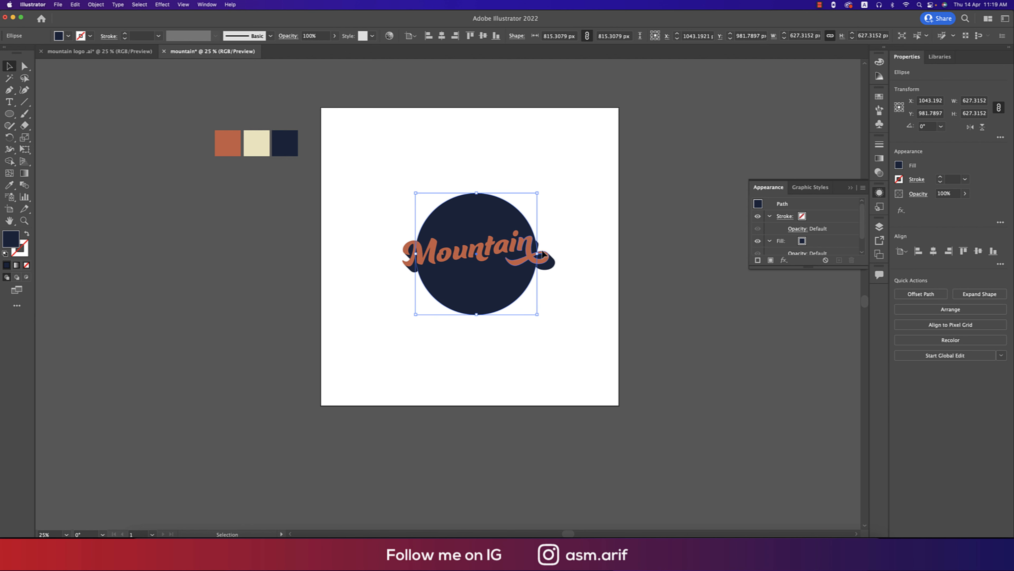
pyautogui.click(564, 242)
pyautogui.scroll(1, 495, 241)
pyautogui.scroll(-1, 494, 238)
# Make a concentric copy of the navy circle about 695 px wide, with a cream stroke and no fill
pyautogui.click(499, 217)
pyautogui.moveTo(537, 193); pyautogui.dragTo(528, 202)
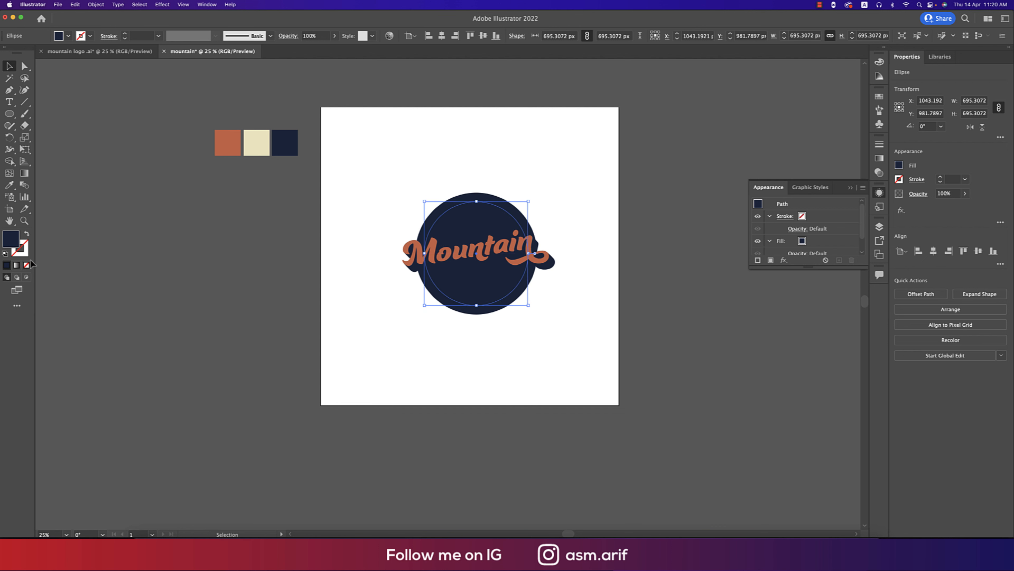
pyautogui.press('i')
pyautogui.click(258, 144)
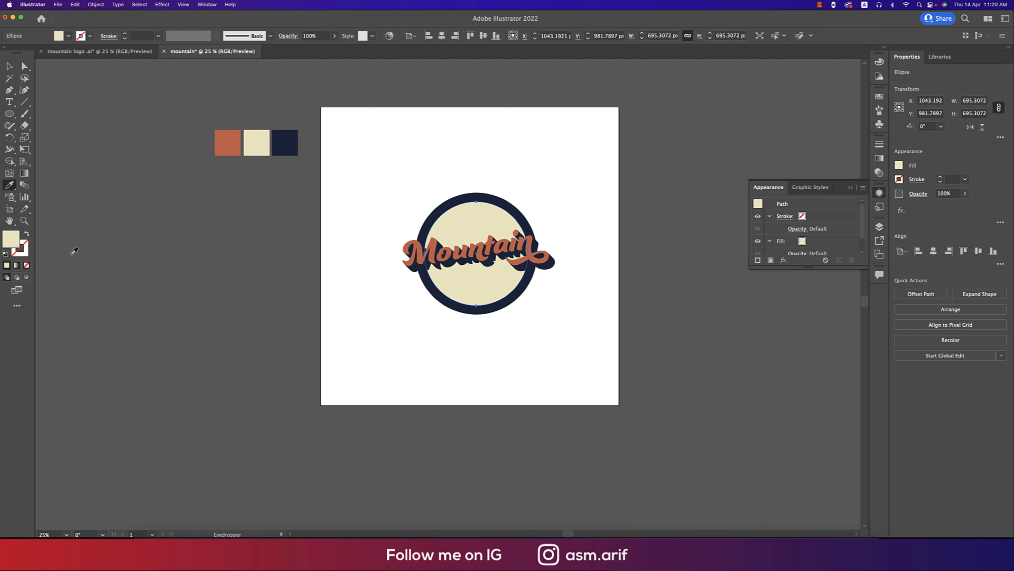
pyautogui.click(27, 234)
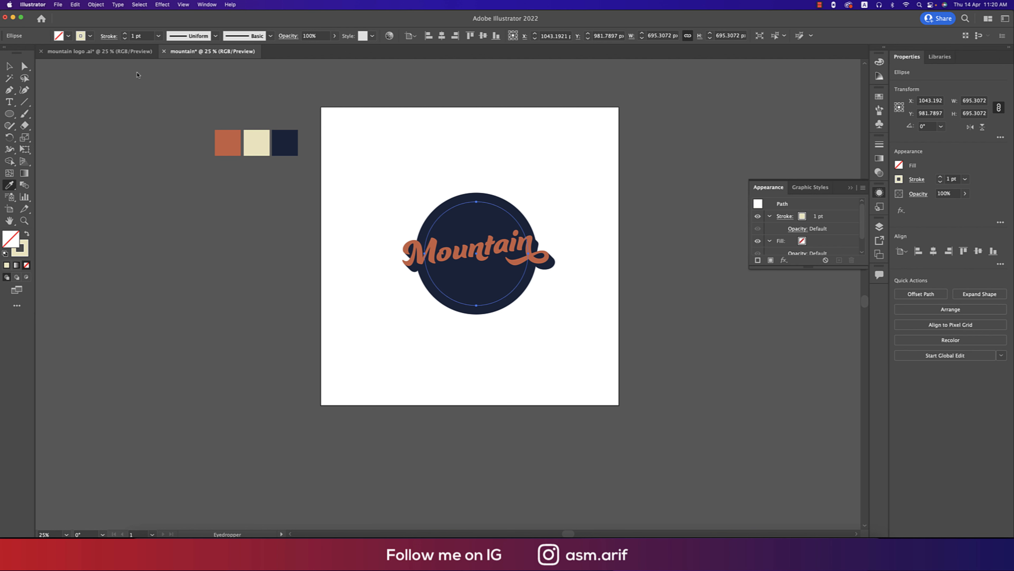
# Set the inner circle's stroke weight to 3 pt and turn it into a dashed line
pyautogui.click(141, 36)
pyautogui.press('Up')
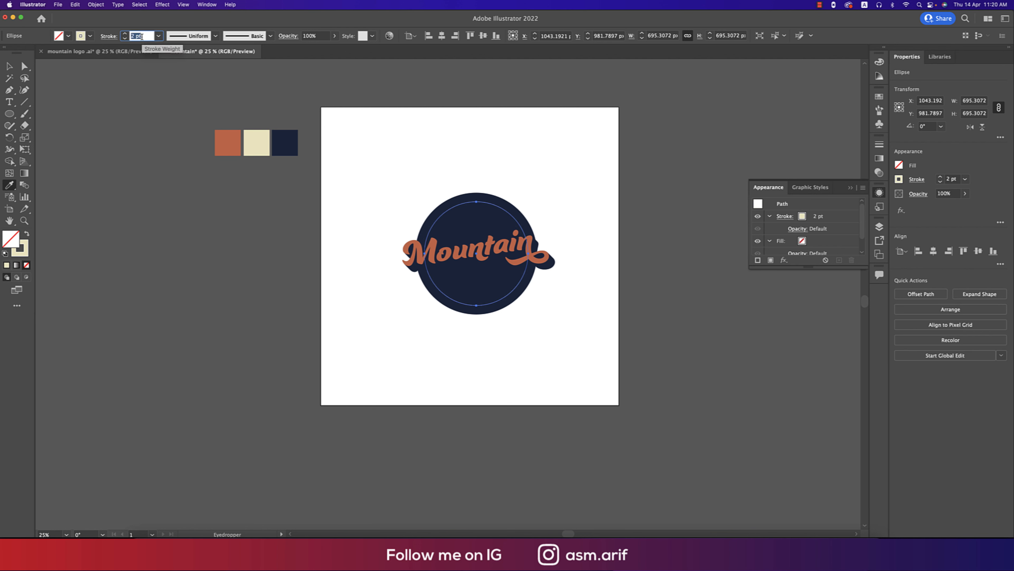
pyautogui.press('Up')
pyautogui.click(109, 36)
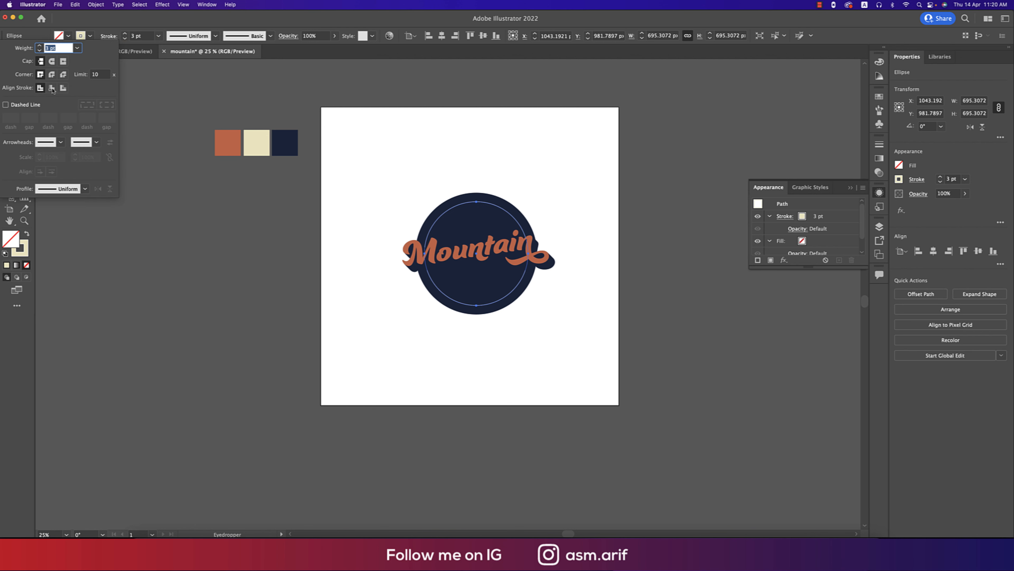
pyautogui.click(6, 105)
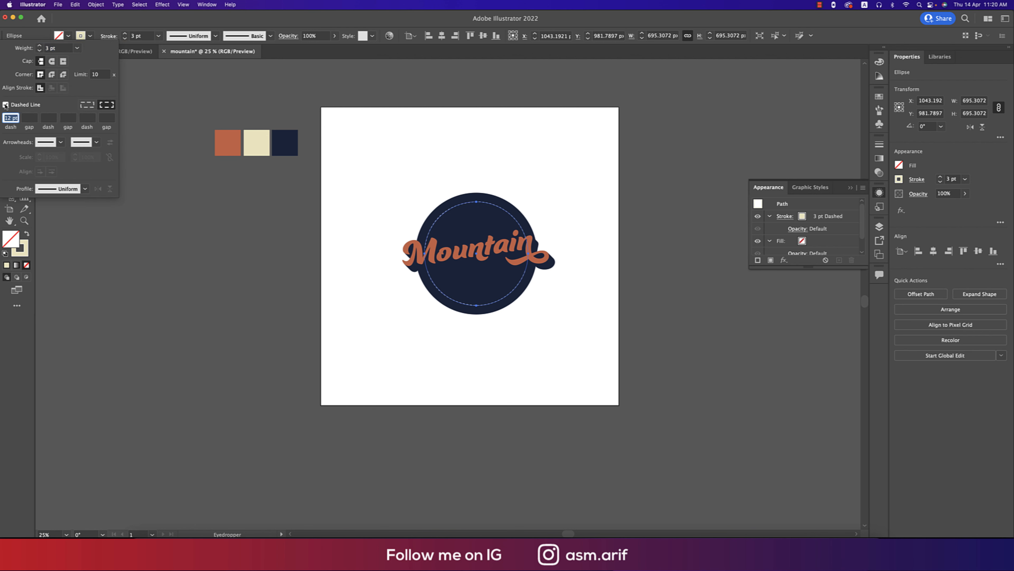
pyautogui.press('Escape')
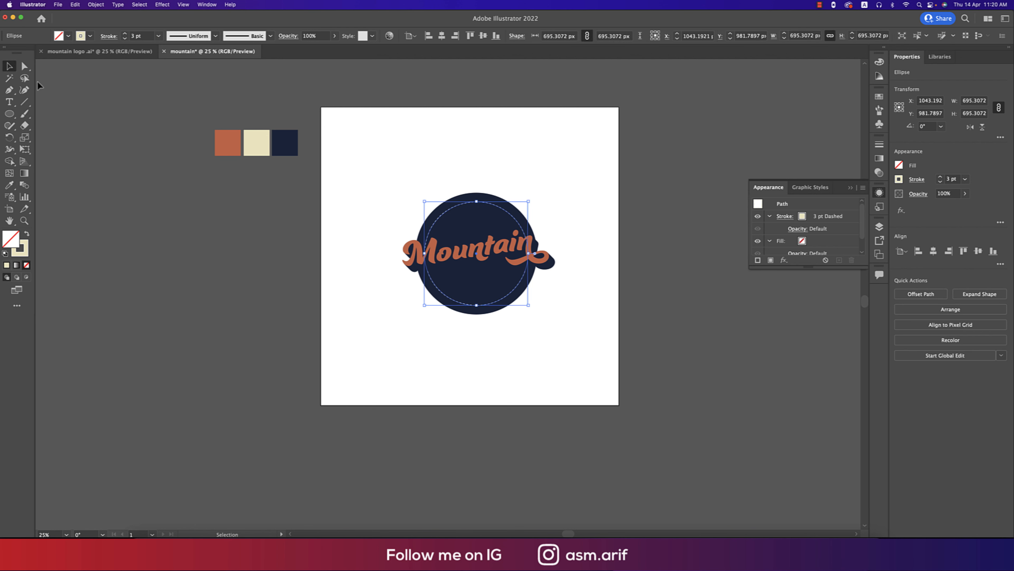
pyautogui.click(173, 159)
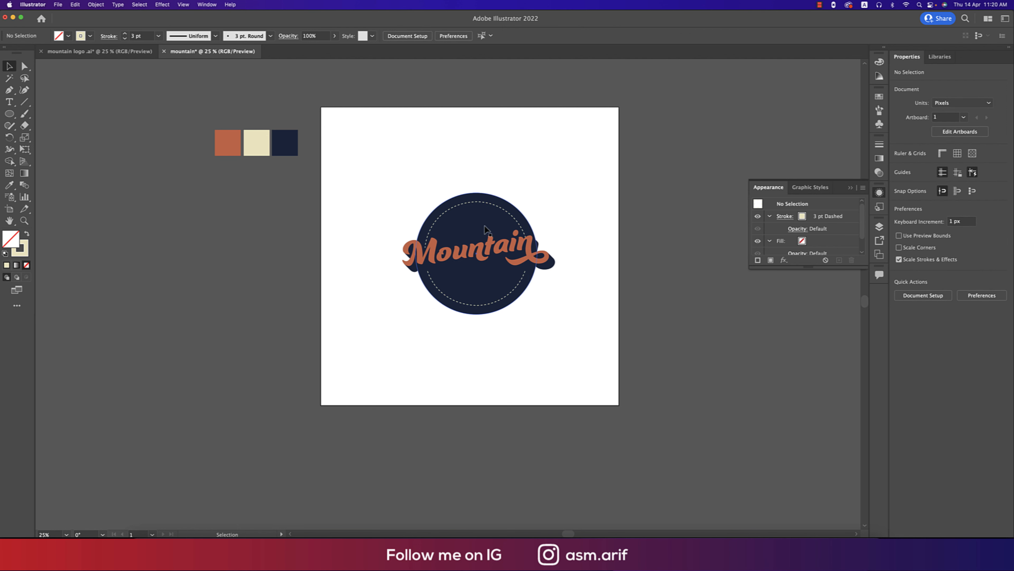
# Duplicate the dashed circle in place and scale the copy down concentrically to about 588 px
pyautogui.click(495, 208)
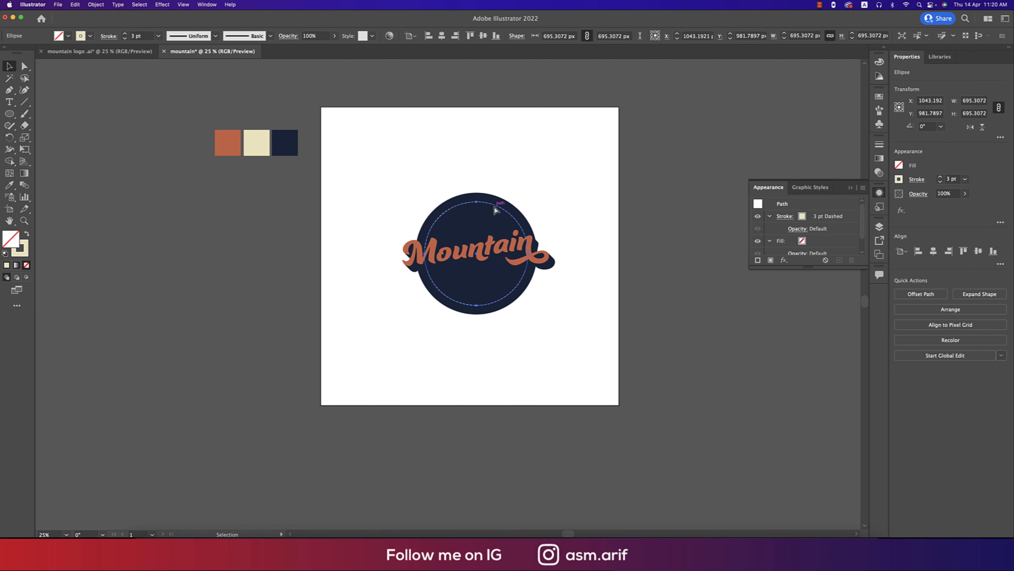
pyautogui.press('super+f')
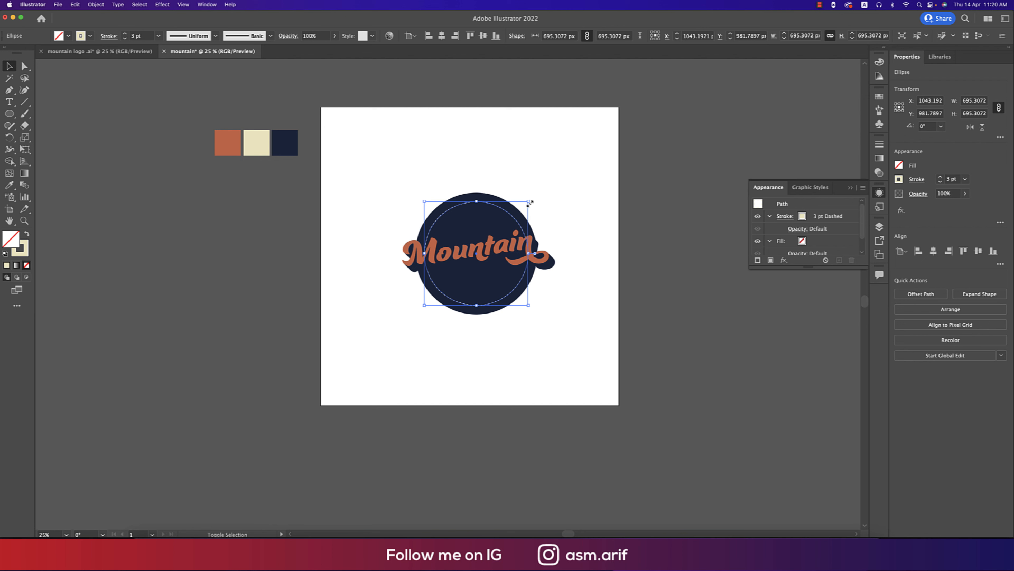
pyautogui.moveTo(530, 203); pyautogui.dragTo(521, 211)
pyautogui.press('super+equal')
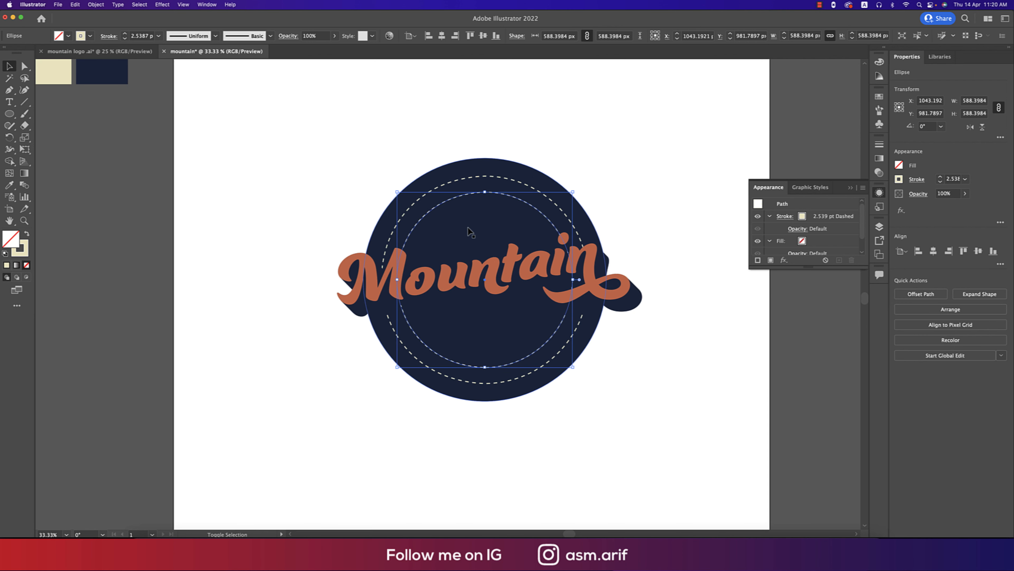
# Turn the innermost circle into a type path with placeholder text and set its font to Poppins Bold
pyautogui.press('super+equal')
pyautogui.press('super+equal')
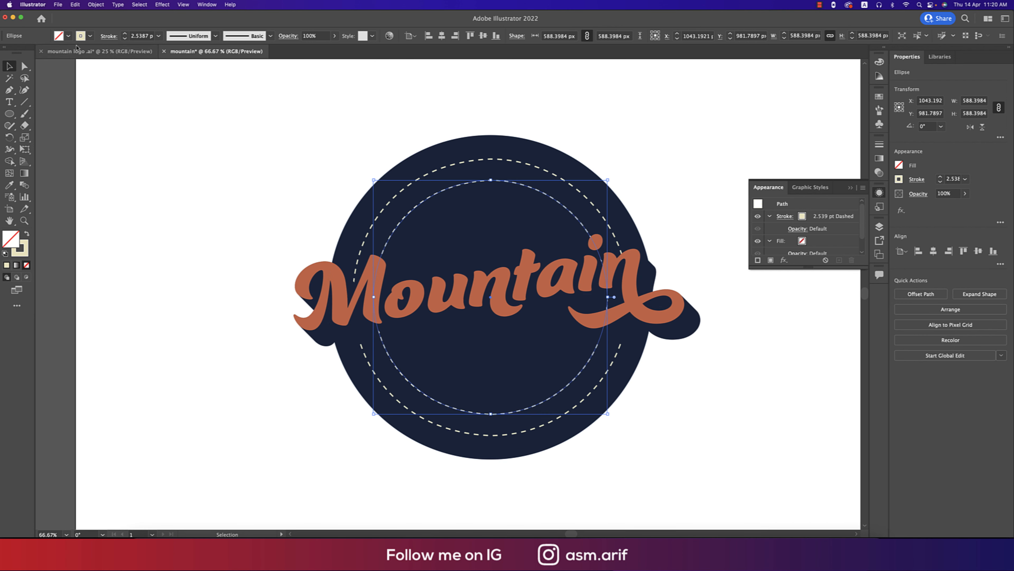
pyautogui.click(109, 36)
pyautogui.click(391, 36)
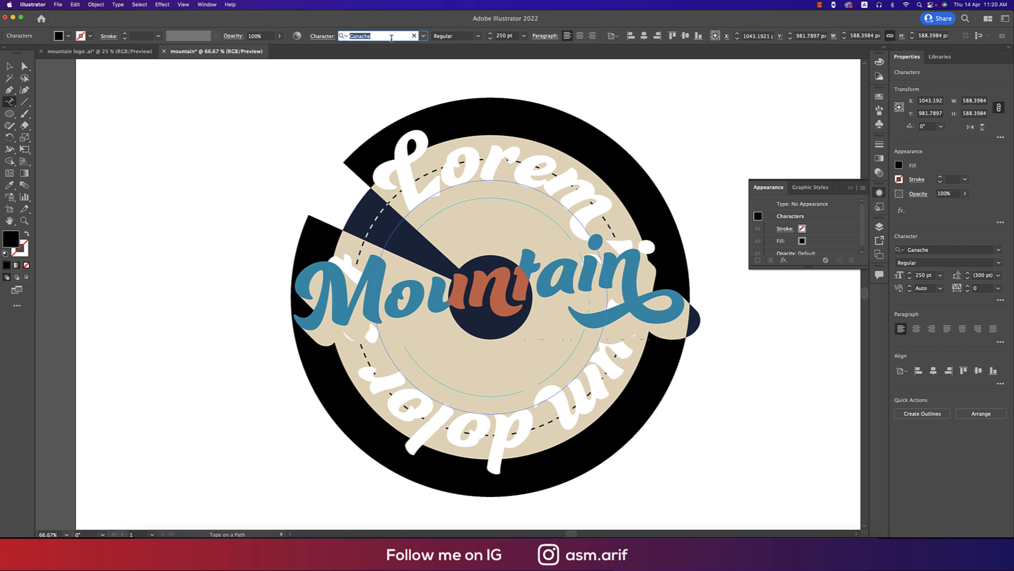
pyautogui.write('pop')
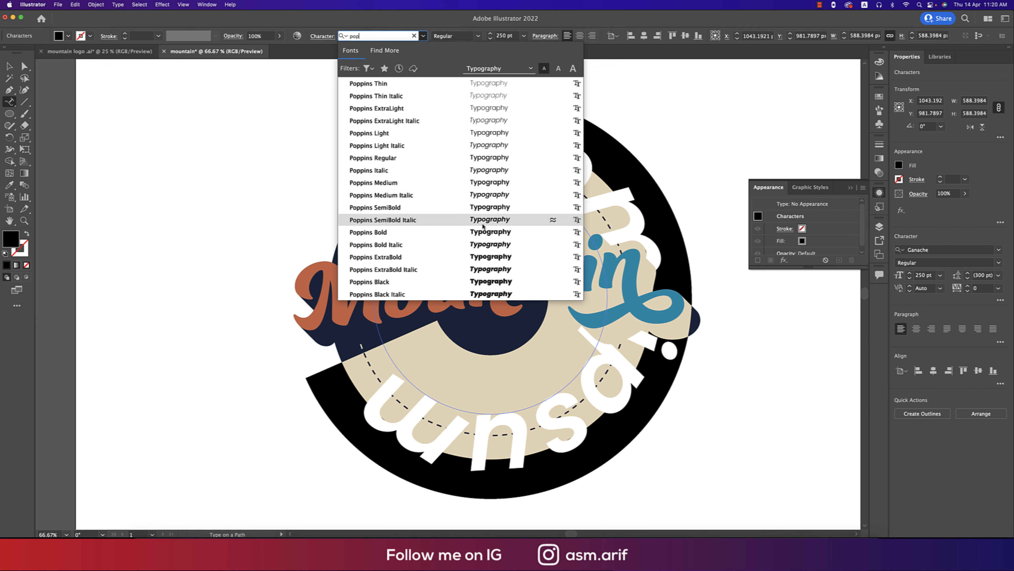
pyautogui.click(481, 232)
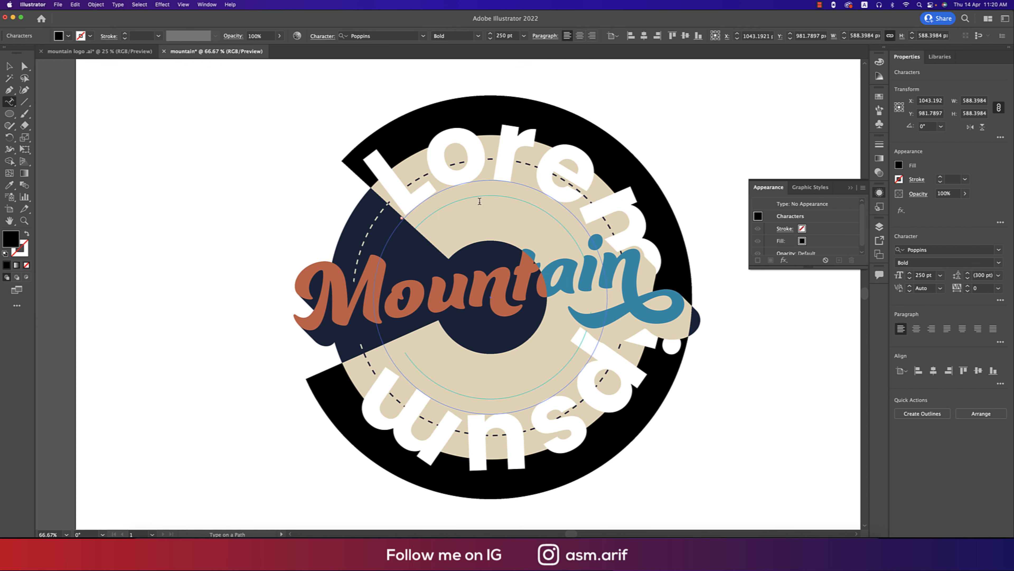
# Set the circular placeholder text to 35 pt and style it as cream capitals
pyautogui.click(507, 35)
pyautogui.press('Up')
pyautogui.press('Up')
pyautogui.press('Up')
pyautogui.press('Up')
pyautogui.scroll(-20, 511, 39)
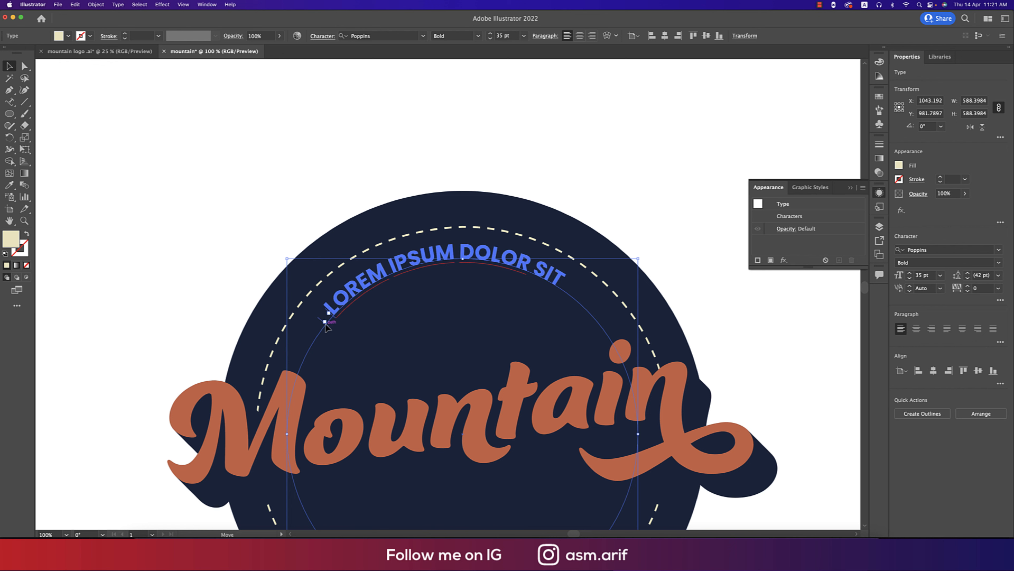
pyautogui.moveTo(309, 364); pyautogui.dragTo(335, 324)
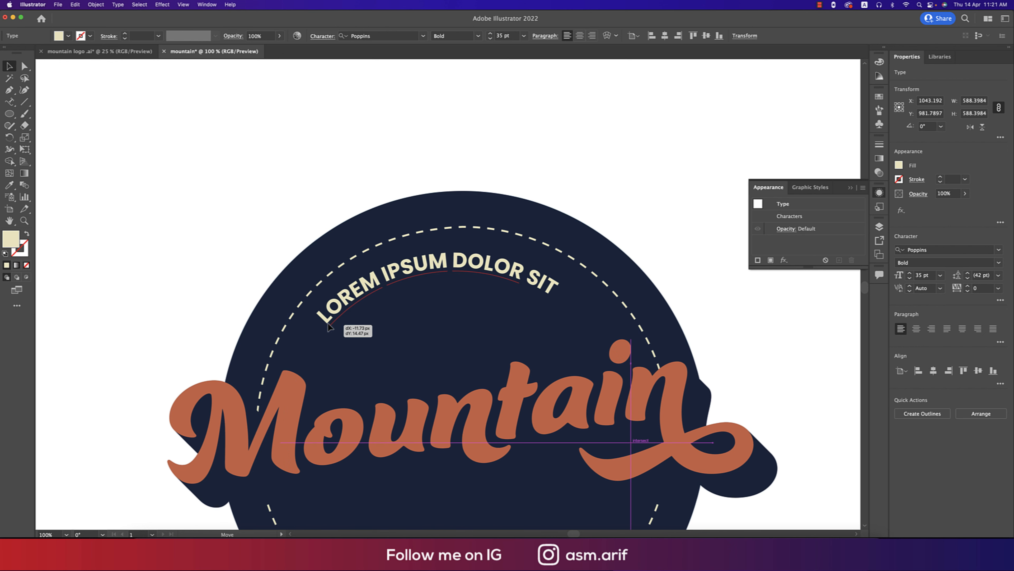
pyautogui.press('super+z')
pyautogui.press('super+z')
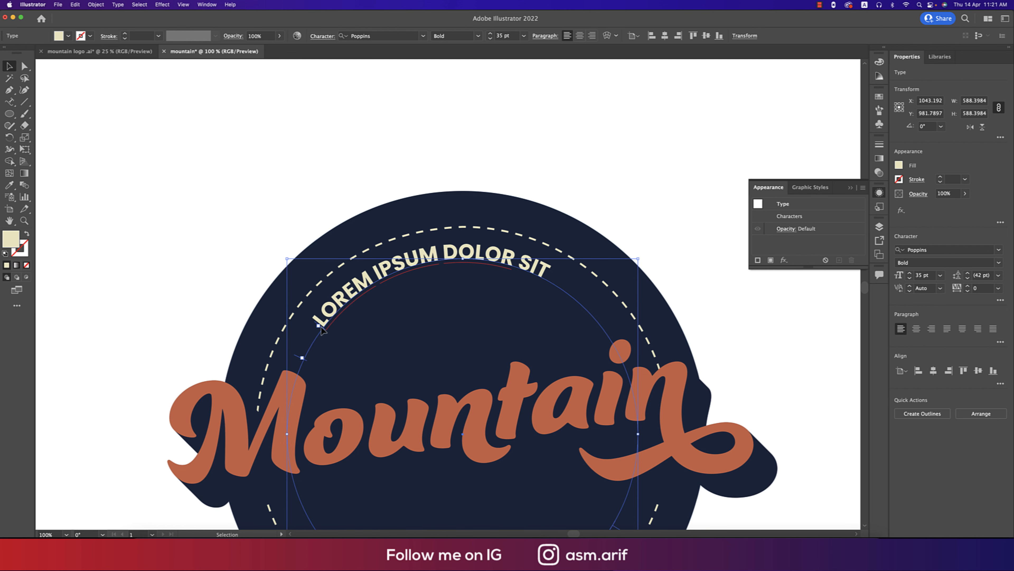
# Replace the circular placeholder text with "THE HILL LOGO LIMITED"
pyautogui.doubleClick(371, 279)
pyautogui.press('super+a')
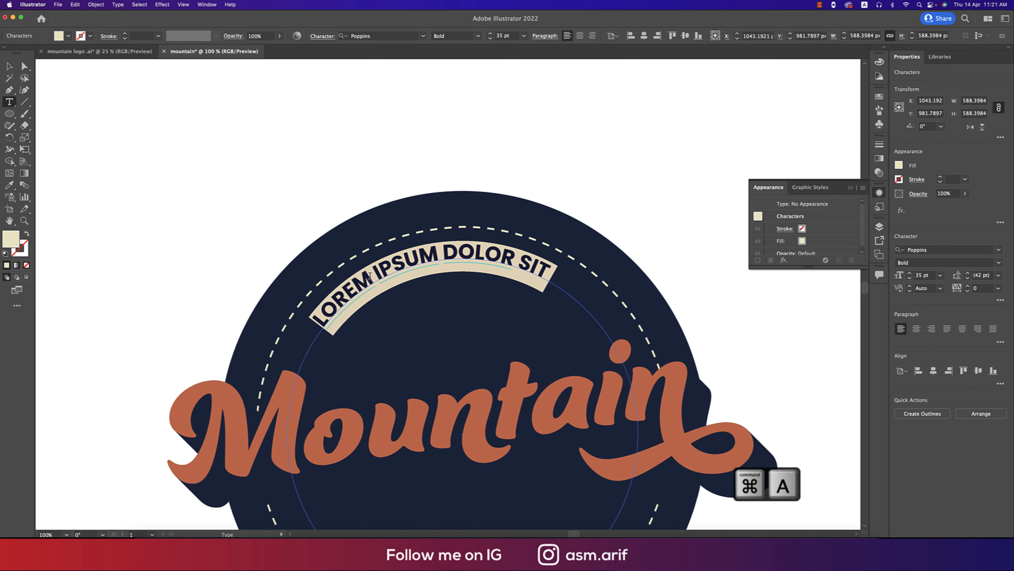
pyautogui.write('THE HILL LOGO CCOM')
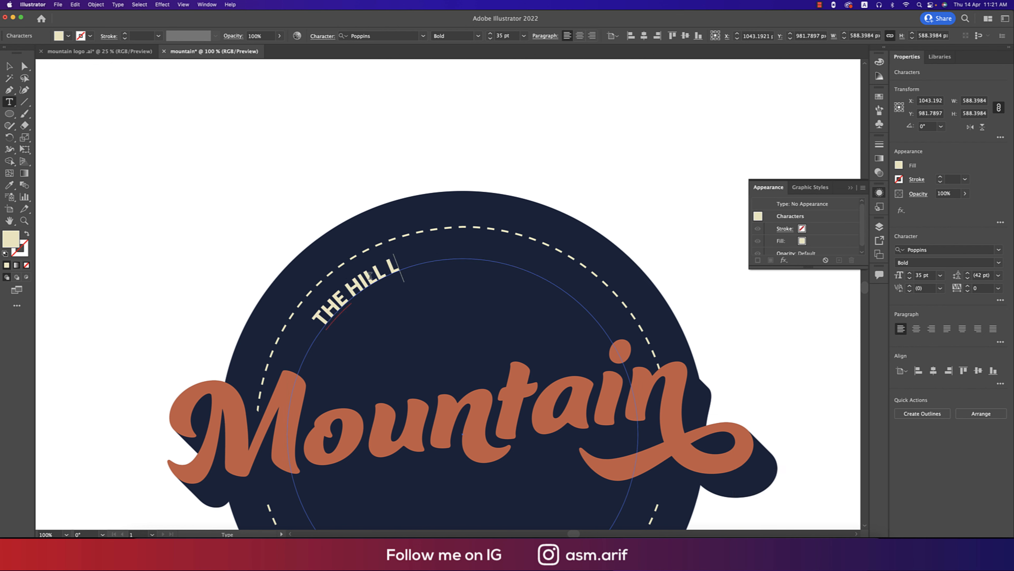
pyautogui.press('BackSpace')
pyautogui.press('BackSpace')
pyautogui.press('BackSpace')
pyautogui.press('BackSpace')
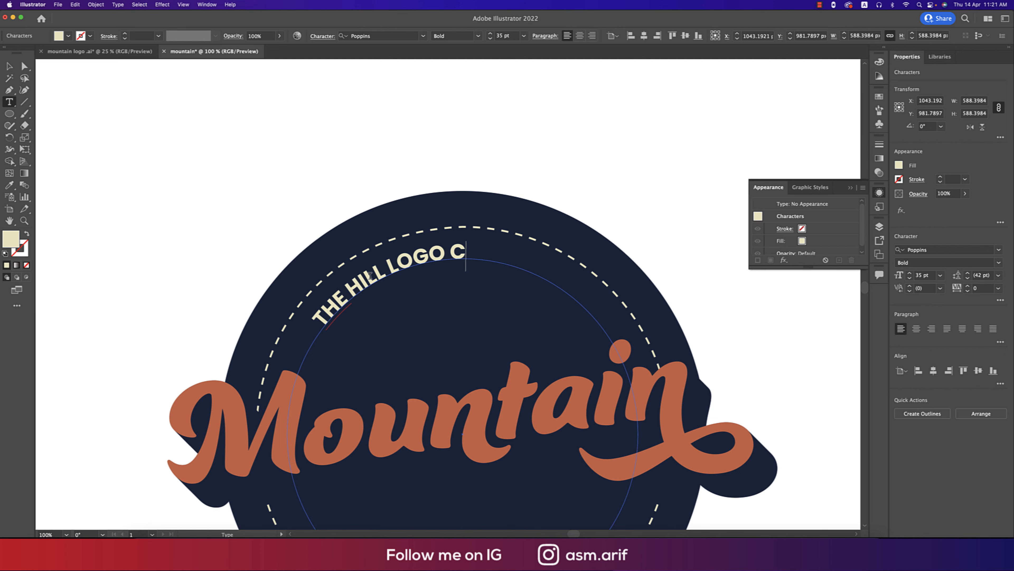
pyautogui.write('LIMITED')
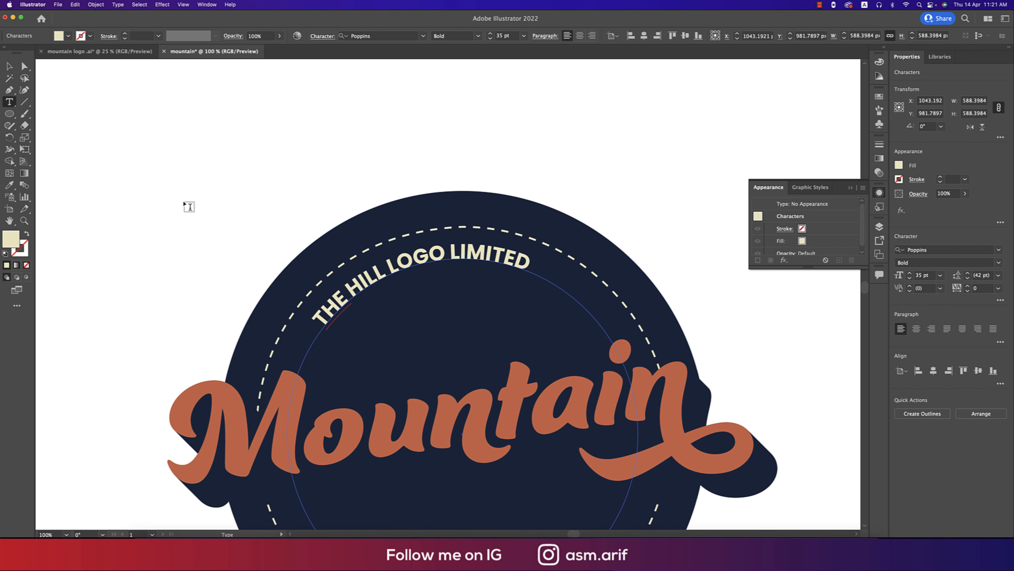
pyautogui.click(9, 66)
pyautogui.click(70, 100)
# Delete the innermost dashed circle beneath the curved text, keeping the outer dashed ring
pyautogui.scroll(-1, 483, 241)
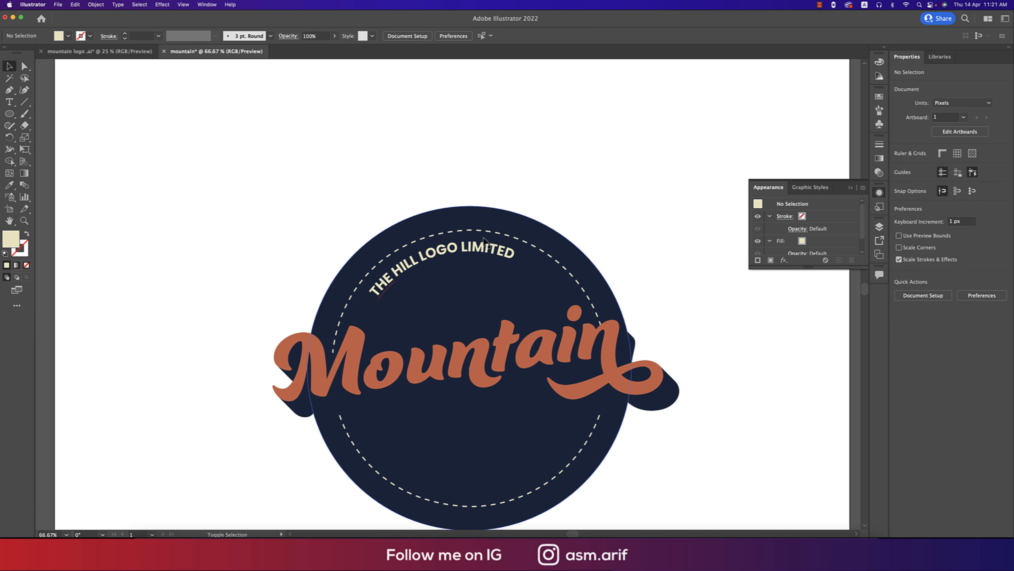
pyautogui.click(546, 253)
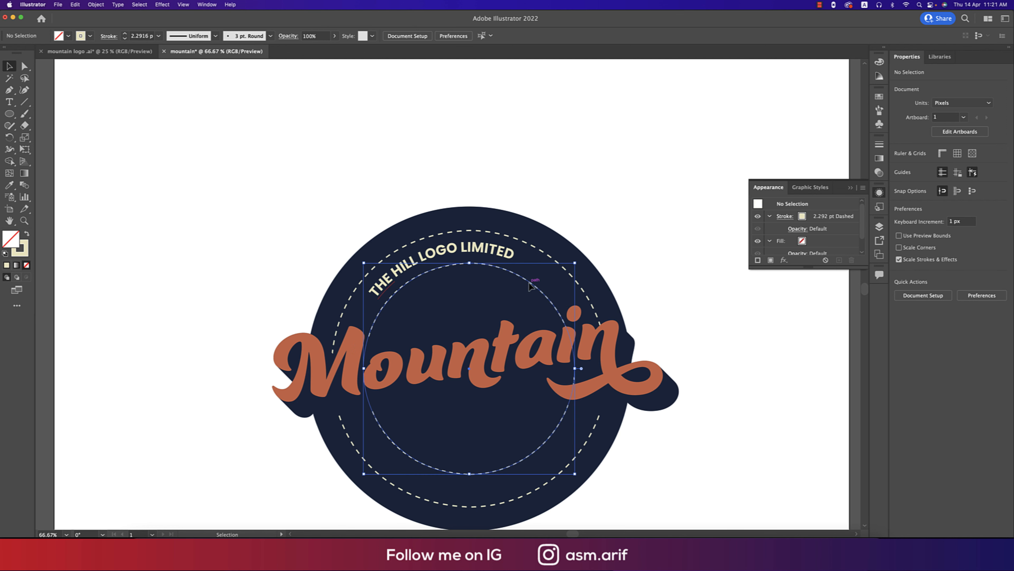
pyautogui.press('Delete')
pyautogui.click(494, 257)
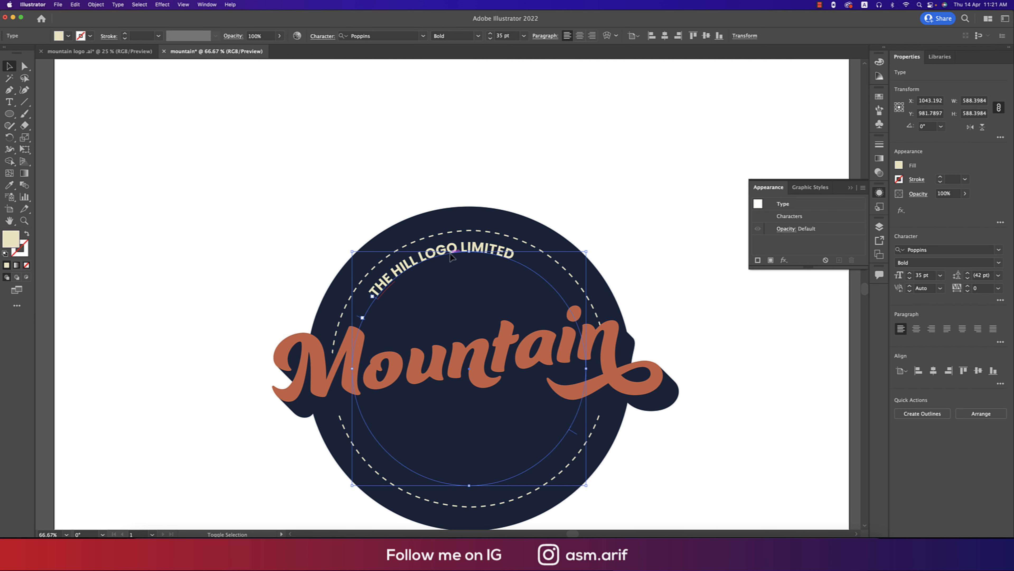
pyautogui.press('super+shift+a')
pyautogui.scroll(-5, 537, 336)
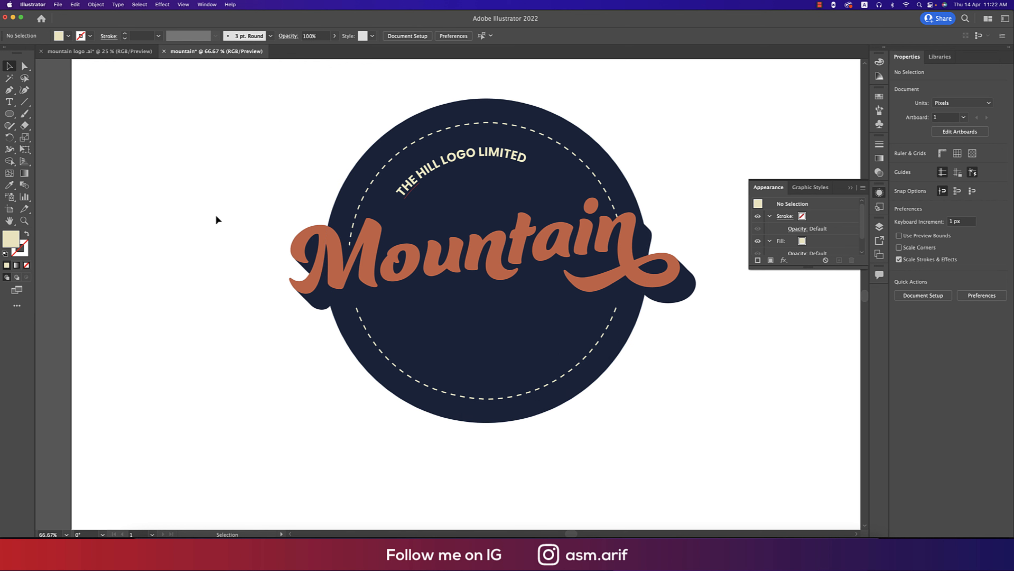
# Switch to Chrome and search Google Images for "mountain clipart", opening a black mountain result
pyautogui.press('super+Tab')
pyautogui.click(457, 38)
pyautogui.write('mountain clipart')
pyautogui.press('Return')
pyautogui.click(334, 114)
pyautogui.click(873, 346)
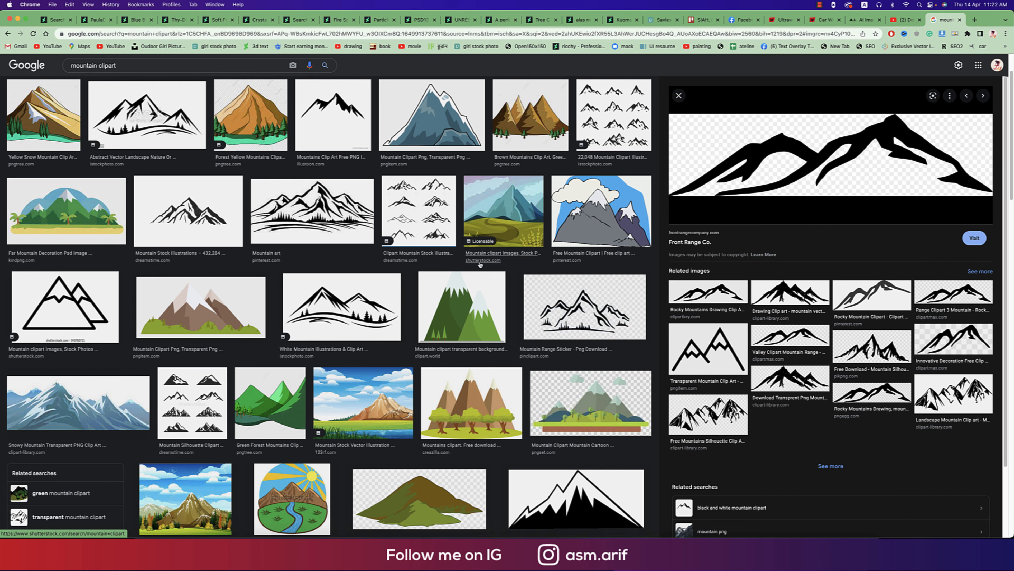
# Copy the sheet of eight black mountain silhouettes and paste it into the logo document in Illustrator
pyautogui.scroll(-4, 480, 264)
pyautogui.click(192, 256)
pyautogui.rightClick(839, 292)
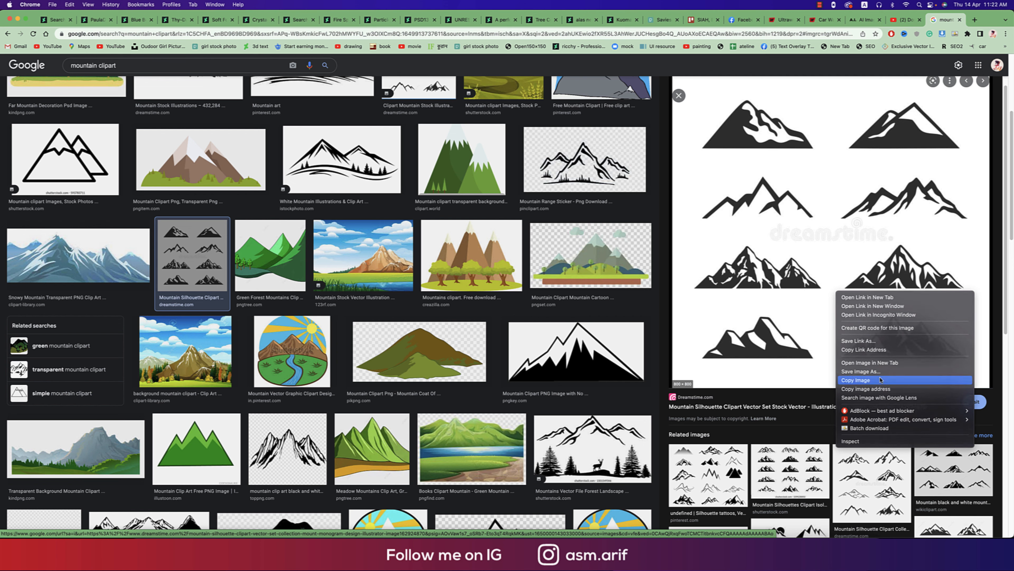
pyautogui.click(876, 386)
pyautogui.click(477, 522)
pyautogui.press('super+v')
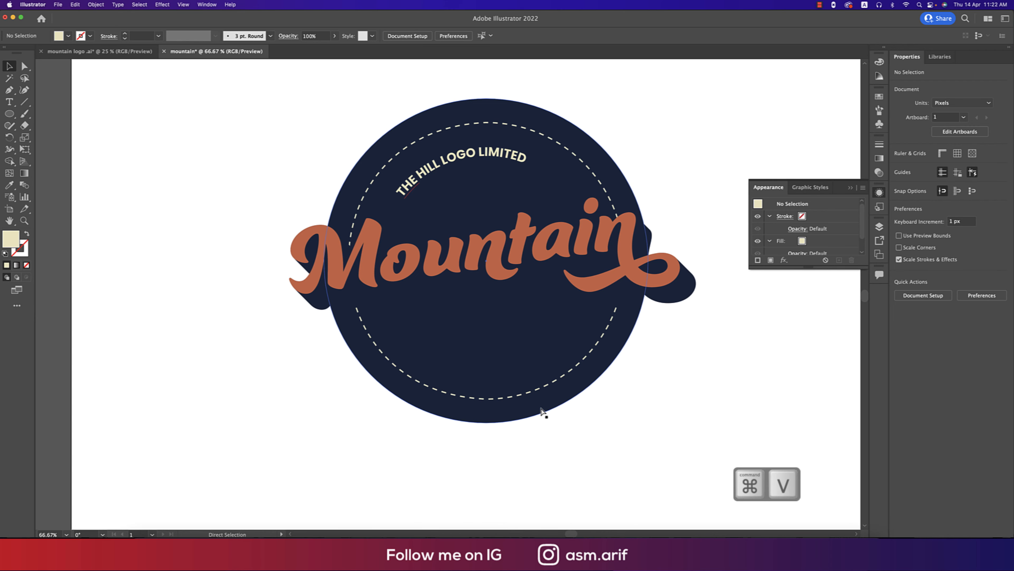
pyautogui.press('super+minus')
pyautogui.press('super+minus')
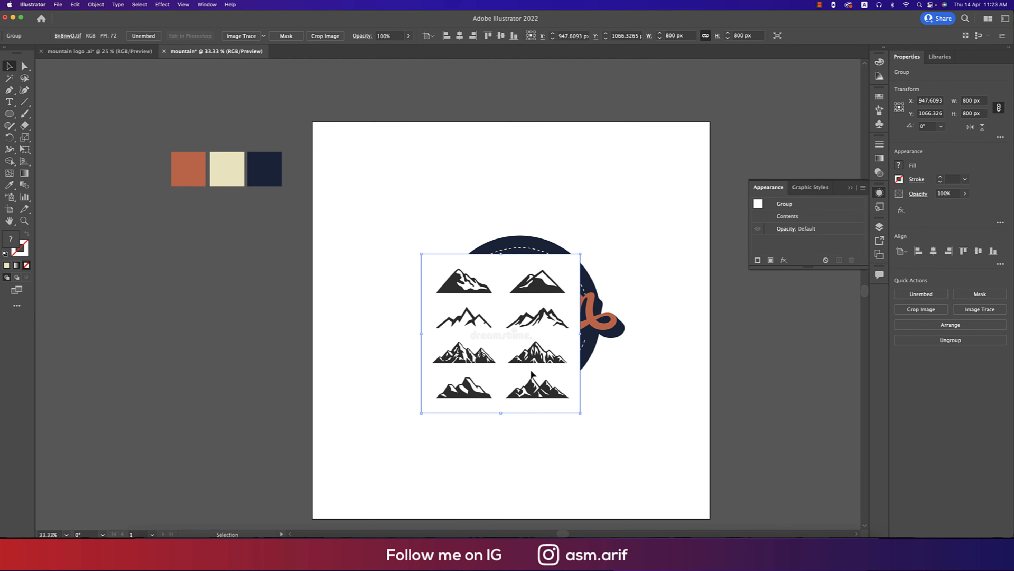
# Place the pasted mountain sheet beside the artboard, trace it with the Silhouettes preset and expand the tracing
pyautogui.moveTo(495, 376)
pyautogui.mouseDown()
pyautogui.moveTo(785, 394)
pyautogui.moveTo(519, 374)
pyautogui.mouseUp()
pyautogui.click(263, 36)
pyautogui.click(299, 161)
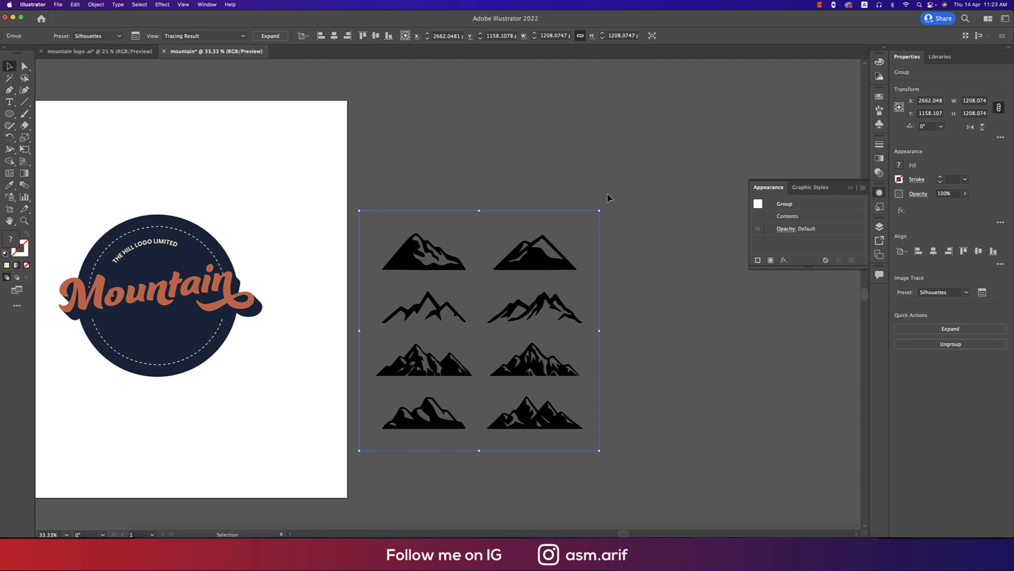
pyautogui.click(270, 35)
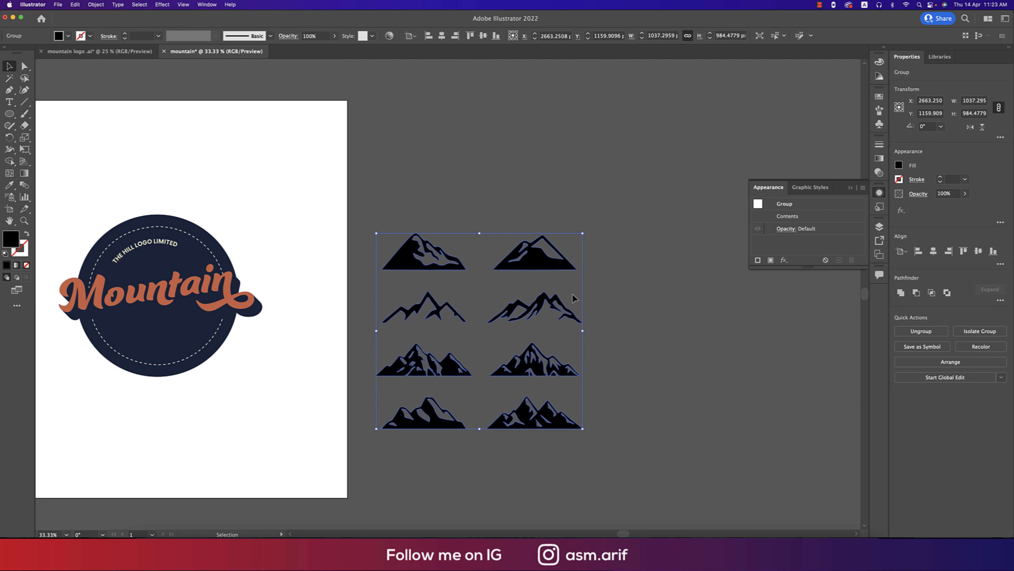
# Ungroup the traced silhouettes and put the first mountain of the third row above the badge in cream
pyautogui.rightClick(573, 297)
pyautogui.press('Escape')
pyautogui.click(607, 386)
pyautogui.hscroll(-7, 718, 363)
pyautogui.scroll(-3, 718, 363)
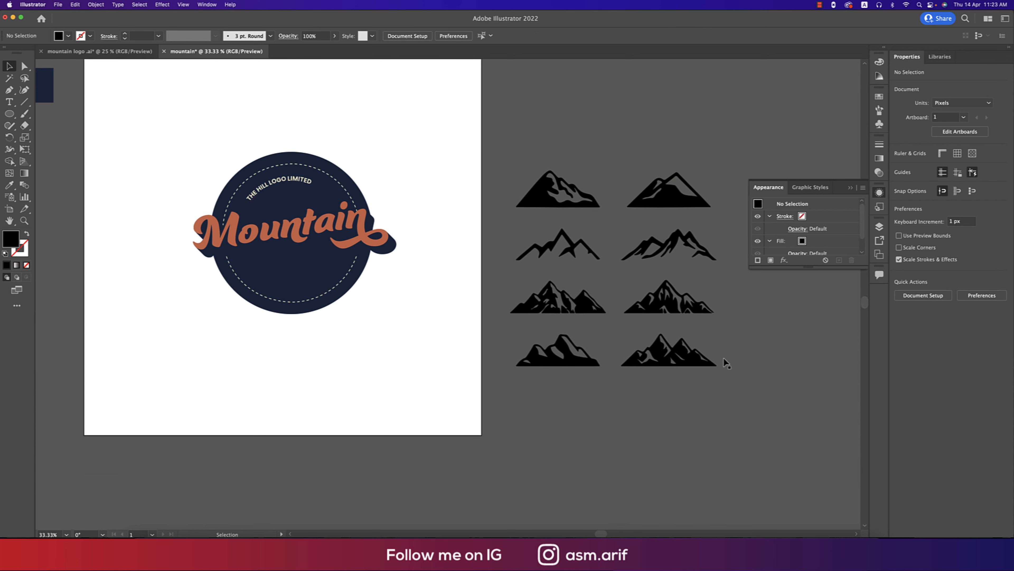
pyautogui.click(604, 318)
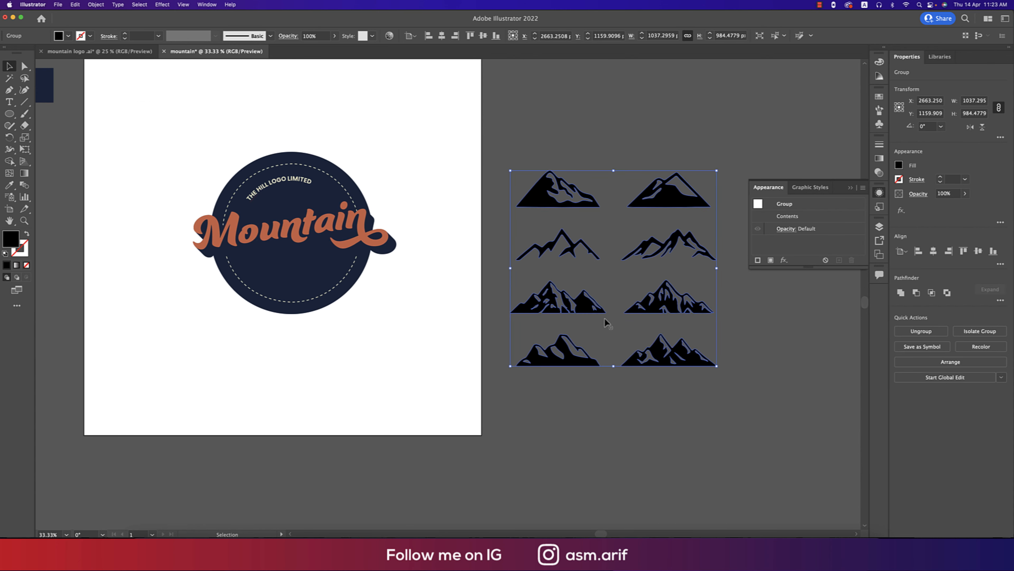
pyautogui.rightClick(605, 317)
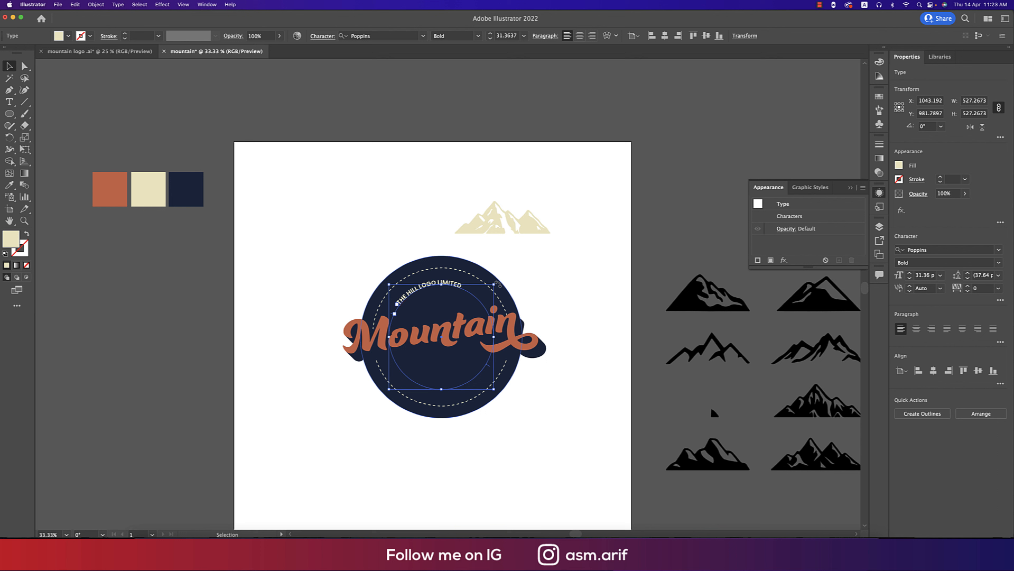
# Move "THE HILL LOGO LIMITED" to the badge's lower arc, flip it to read upright, and slightly enlarge its circle
pyautogui.moveTo(439, 276); pyautogui.dragTo(398, 390)
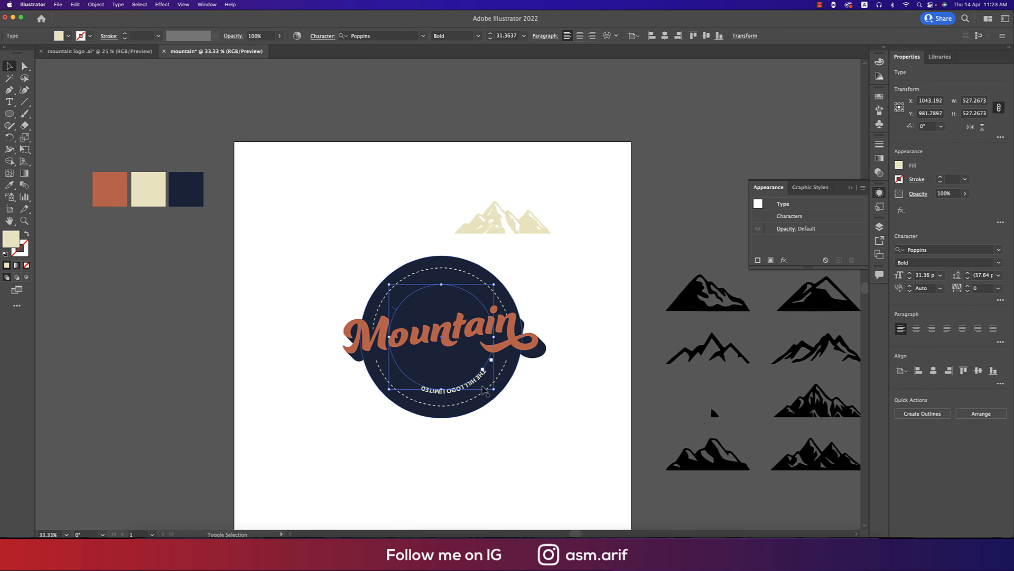
pyautogui.press('super+1')
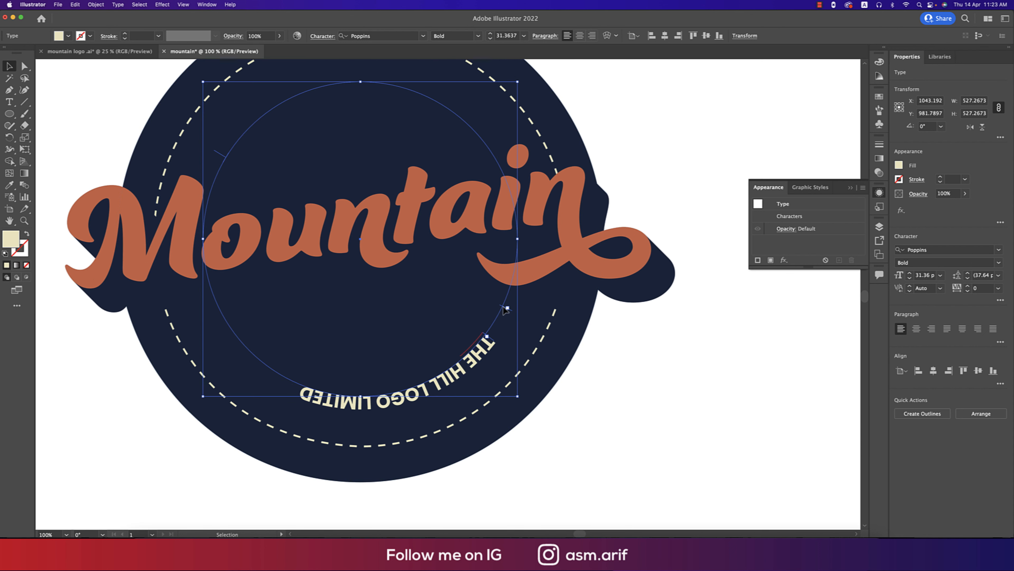
pyautogui.moveTo(507, 308)
pyautogui.mouseDown()
pyautogui.moveTo(492, 299)
pyautogui.moveTo(249, 351)
pyautogui.moveTo(232, 318)
pyautogui.moveTo(226, 248)
pyautogui.mouseUp()
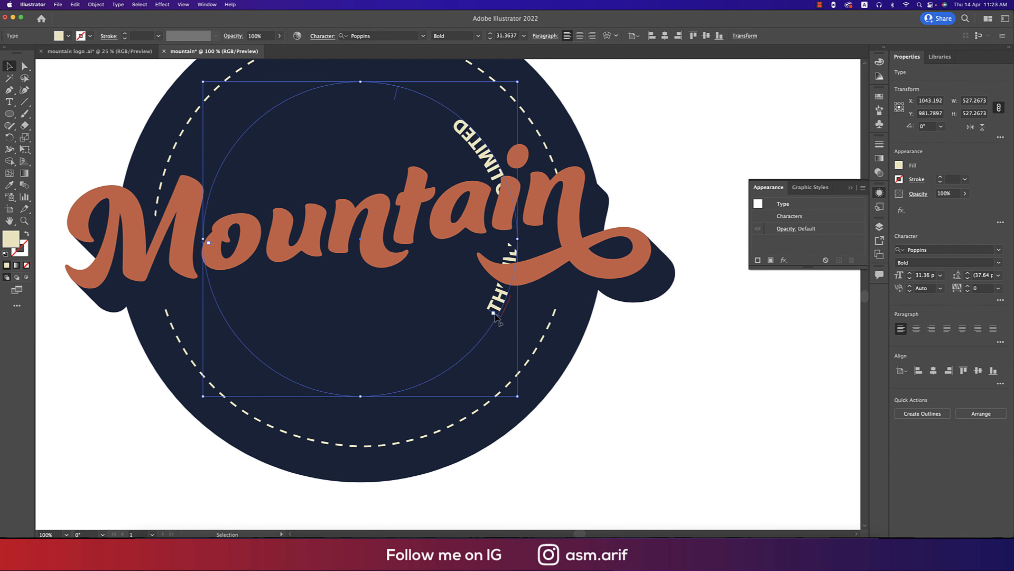
pyautogui.moveTo(500, 318); pyautogui.dragTo(300, 354)
pyautogui.moveTo(517, 396); pyautogui.dragTo(540, 418)
pyautogui.click(705, 371)
pyautogui.scroll(-2, 705, 371)
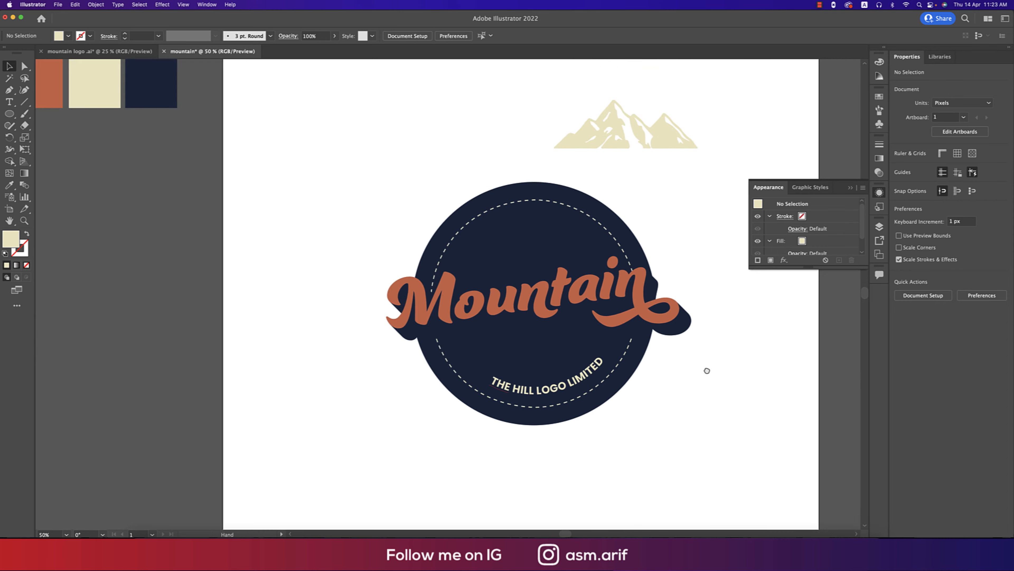
# Place the cream mountain inside the badge above the lettering and rotate it 8°
pyautogui.moveTo(705, 369); pyautogui.dragTo(653, 388)
pyautogui.moveTo(614, 169); pyautogui.dragTo(532, 276)
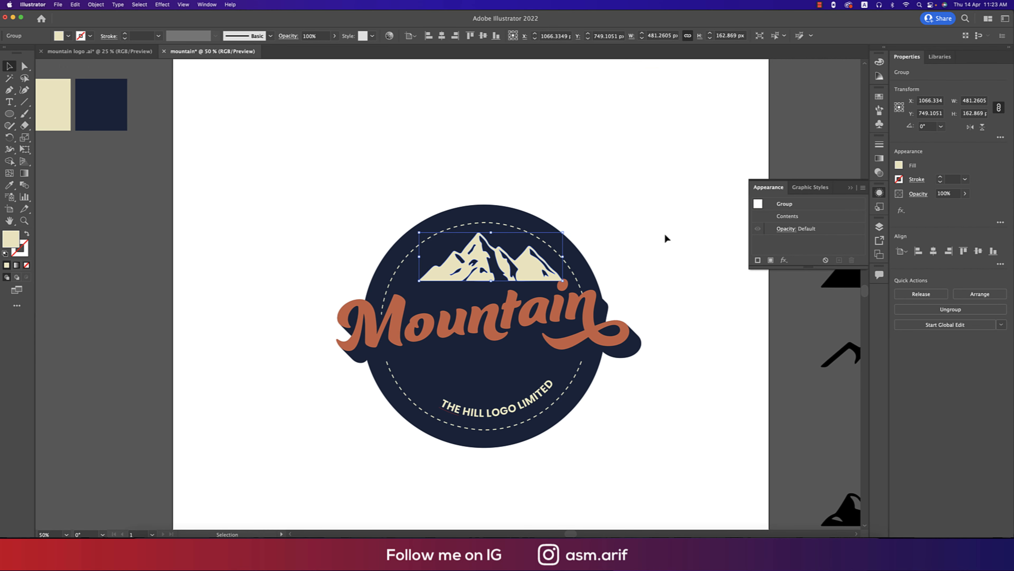
pyautogui.click(934, 127)
pyautogui.write('8')
pyautogui.press('Return')
pyautogui.moveTo(477, 260); pyautogui.dragTo(465, 264)
pyautogui.press('super+z')
# Group the "Mountain" lettering with its navy extrusion and scale it up slightly across the badge
pyautogui.click(626, 334)
pyautogui.keyDown('shift'); pyautogui.click(637, 347); pyautogui.keyUp('shift')
pyautogui.click(657, 330)
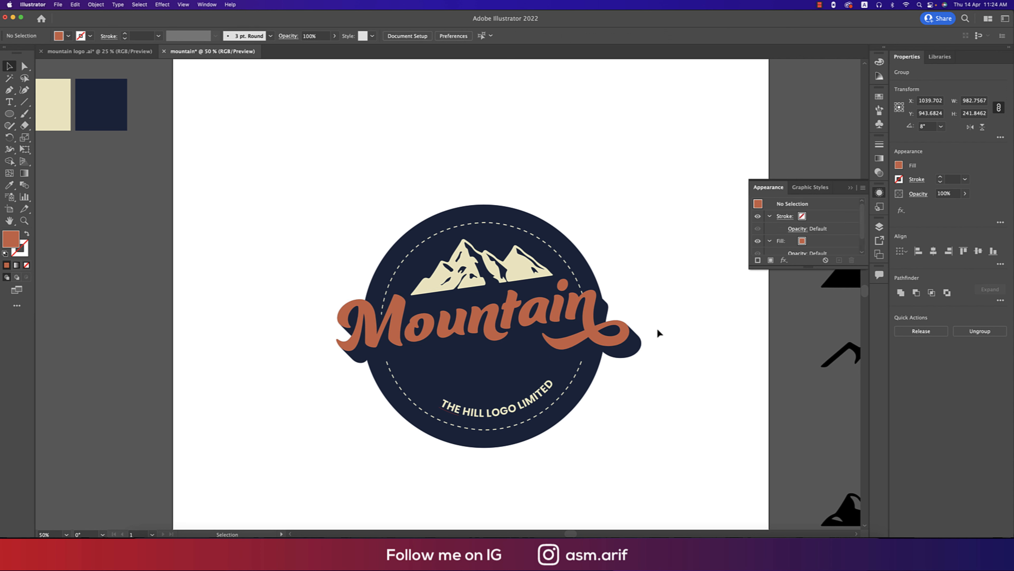
pyautogui.click(623, 343)
pyautogui.press('super+g')
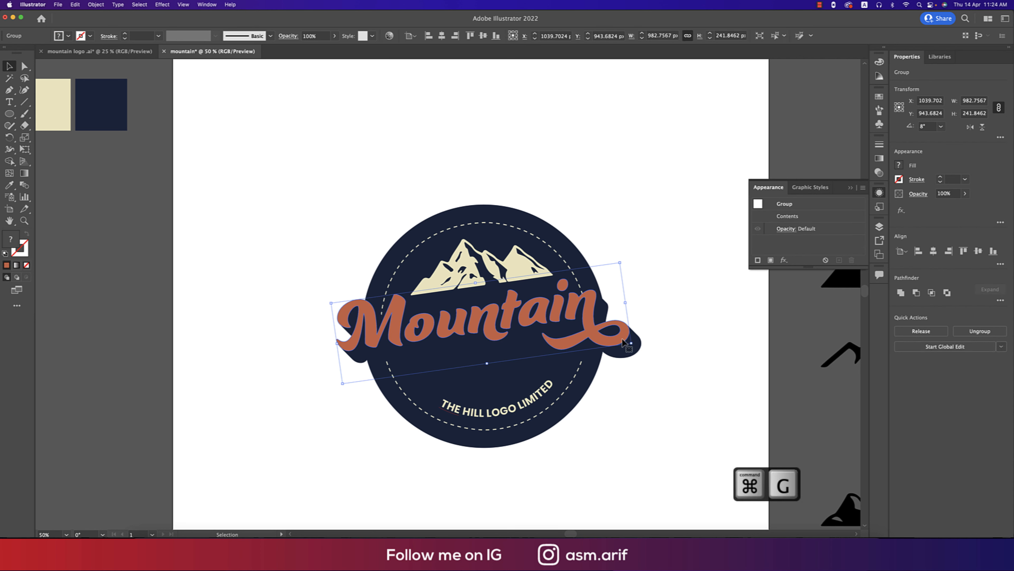
pyautogui.moveTo(623, 343); pyautogui.dragTo(624, 356)
pyautogui.moveTo(627, 316); pyautogui.dragTo(661, 303)
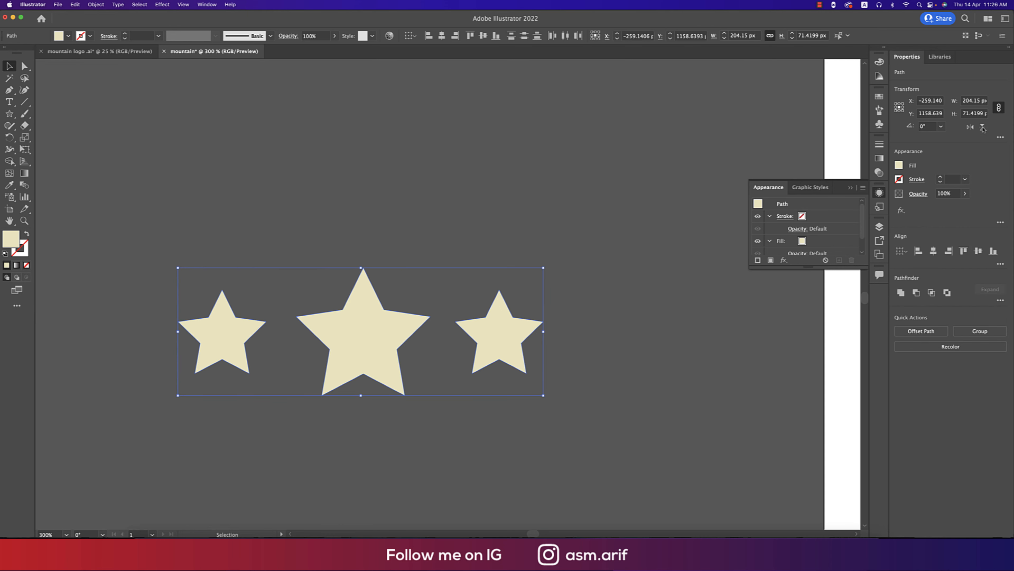
# Place the row of three cream stars on the badge between the "Mountain" lettering and the curved text
pyautogui.press('super+shift+z')
pyautogui.scroll(-5, 120, 285)
pyautogui.moveTo(164, 289); pyautogui.dragTo(558, 286)
pyautogui.click(691, 382)
pyautogui.scroll(-2, 690, 382)
pyautogui.moveTo(745, 346); pyautogui.dragTo(627, 351)
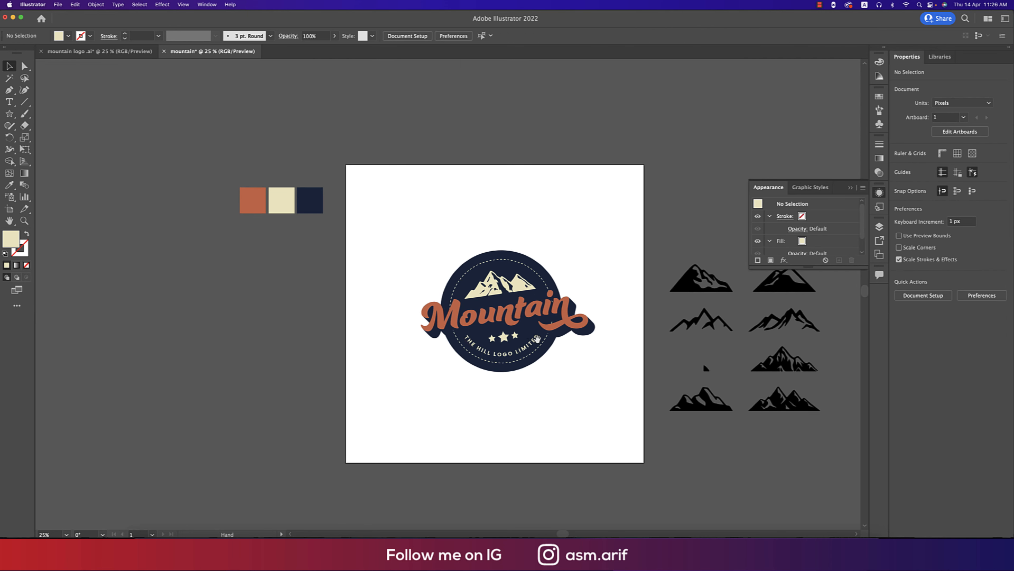
# Delete the leftover black mountain silhouettes beside the artboard
pyautogui.scroll(-2, 692, 231)
pyautogui.moveTo(692, 231); pyautogui.dragTo(795, 380)
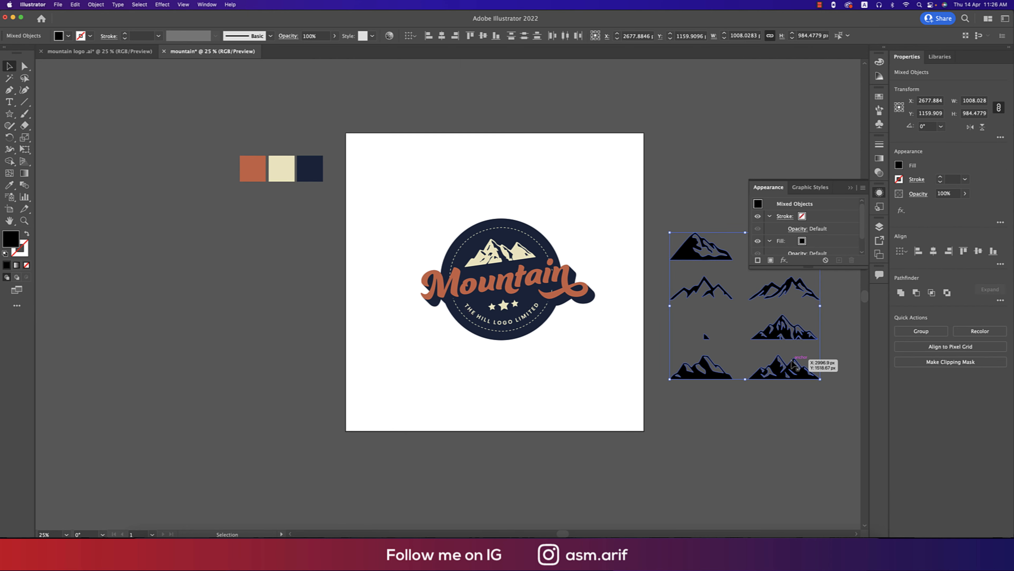
pyautogui.press('Delete')
# Select all parts of the badge logo on the artboard and group them
pyautogui.press('a')
pyautogui.moveTo(370, 211); pyautogui.dragTo(591, 377)
pyautogui.press('super+g')
pyautogui.press('v')
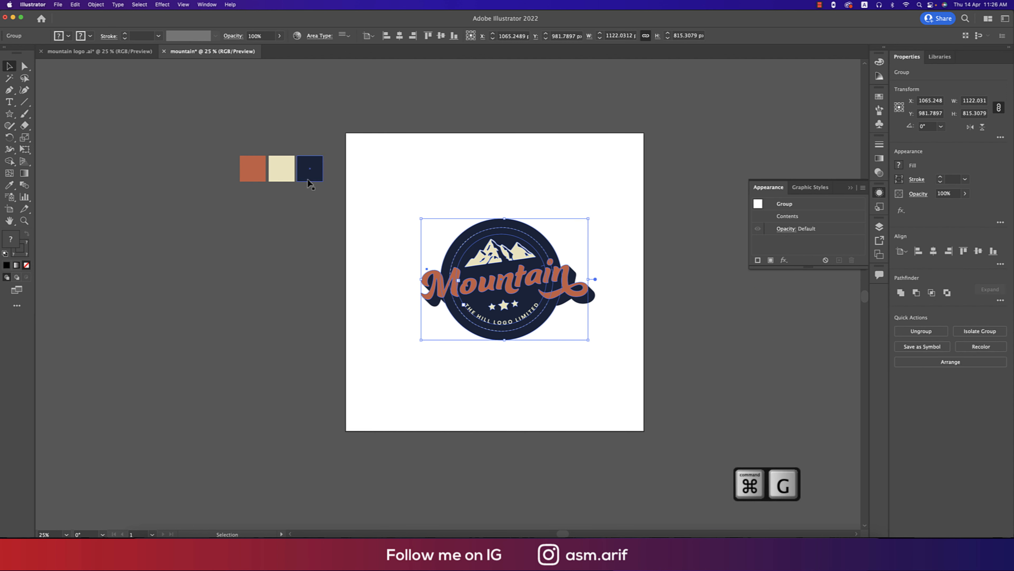
# Draw a 2000 by 2000 px rectangle filled with the orange swatch color
pyautogui.click(249, 170)
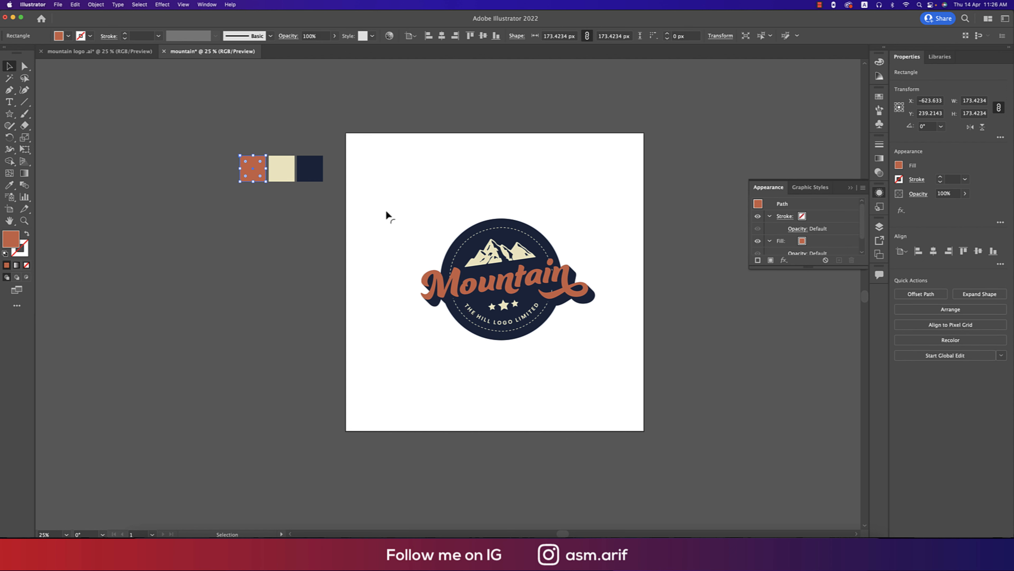
pyautogui.click(9, 114)
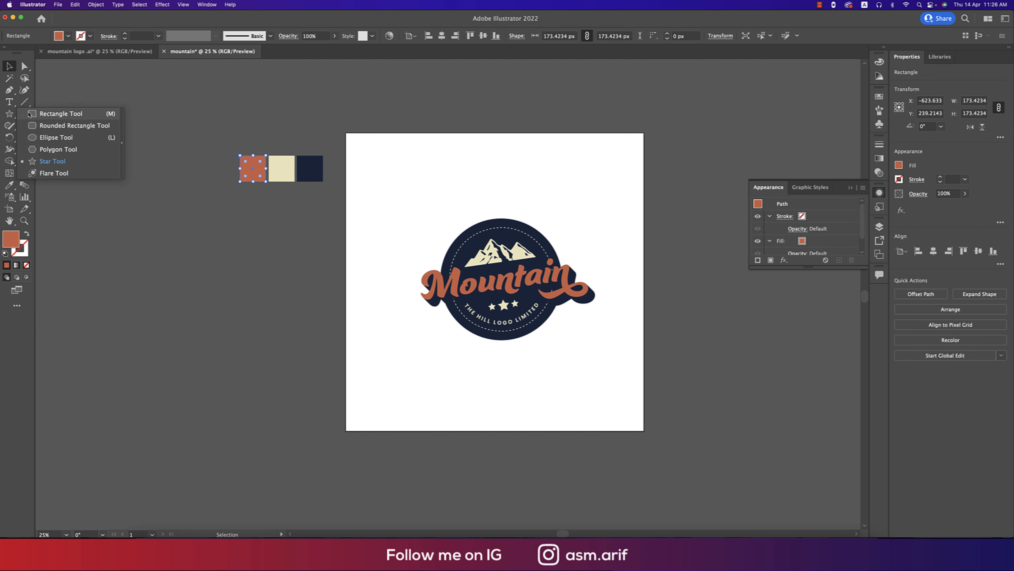
pyautogui.click(30, 115)
pyautogui.click(422, 168)
pyautogui.write('2000')
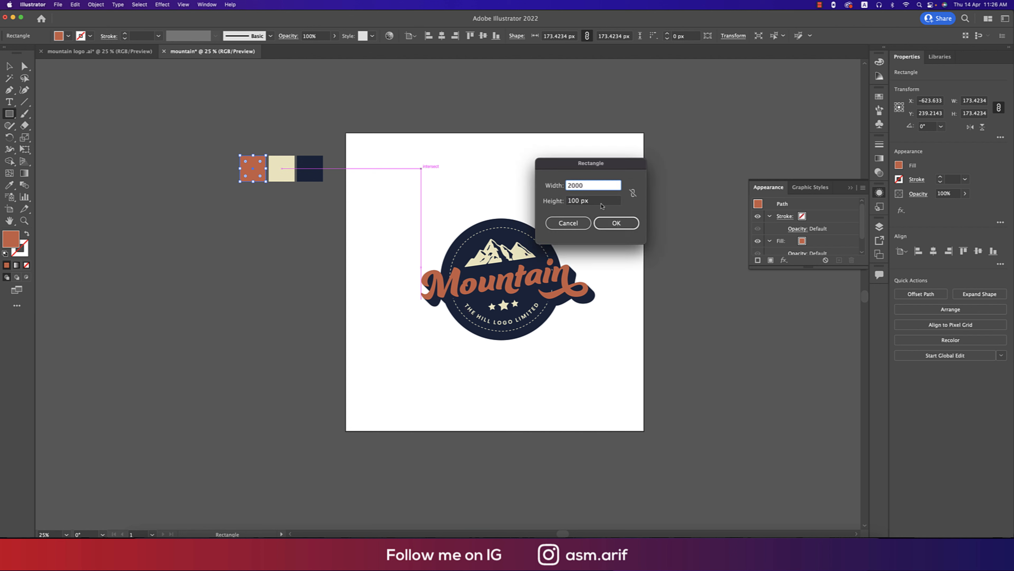
pyautogui.press('Tab')
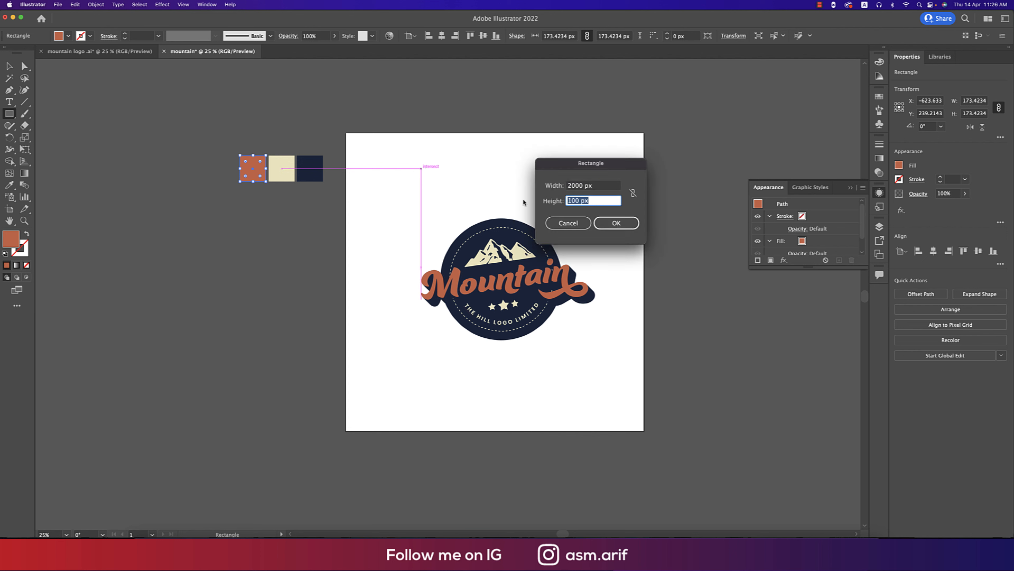
pyautogui.write('2000')
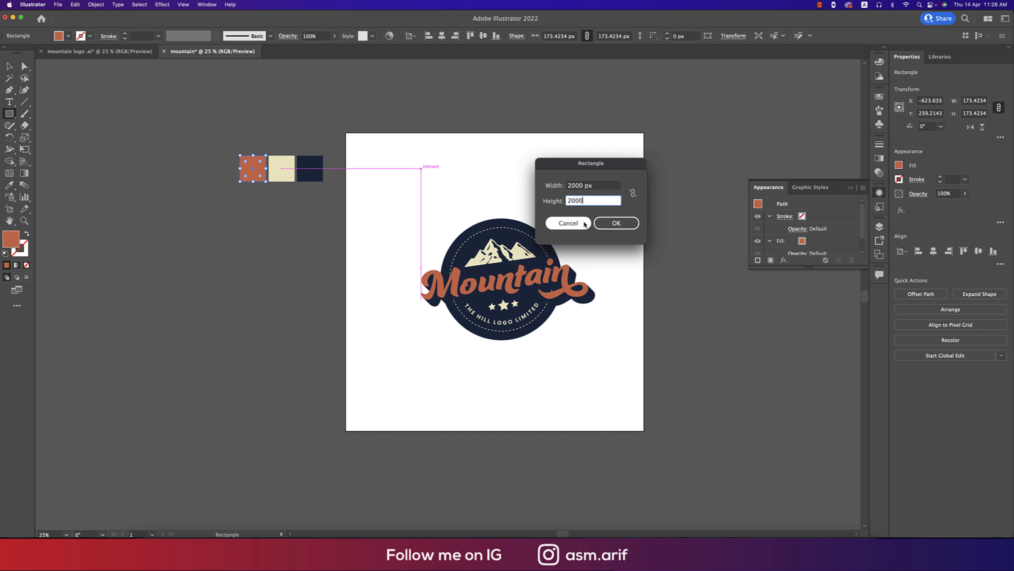
pyautogui.click(617, 223)
# Center the orange square on the artboard both ways and send it behind the badge logo
pyautogui.click(483, 36)
pyautogui.click(442, 35)
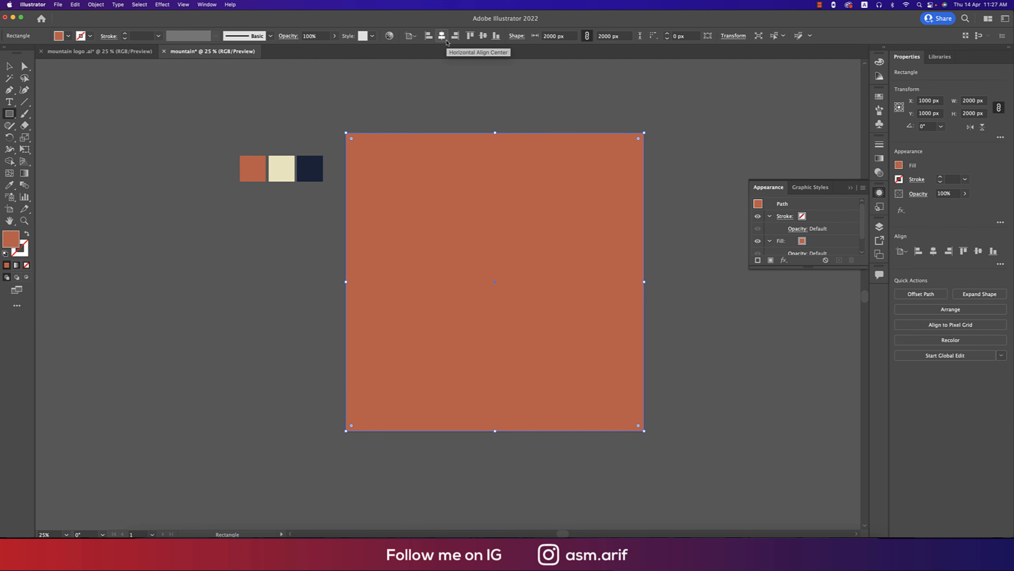
pyautogui.press('super+bracketleft')
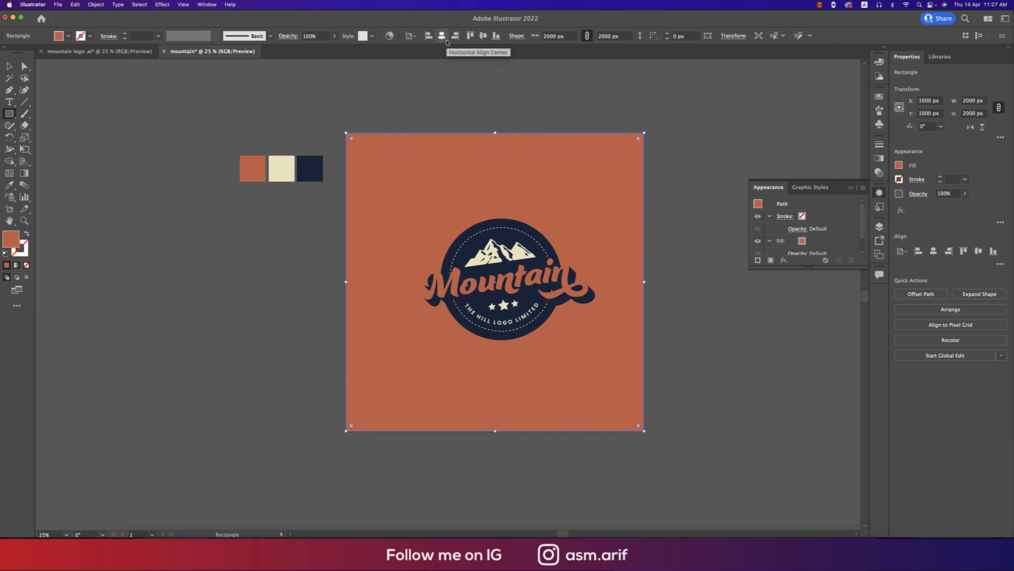
# Align the badge logo and the orange background to each other's horizontal and vertical centers
pyautogui.click(10, 67)
pyautogui.click(519, 287)
pyautogui.keyDown('shift'); pyautogui.click(607, 255); pyautogui.keyUp('shift')
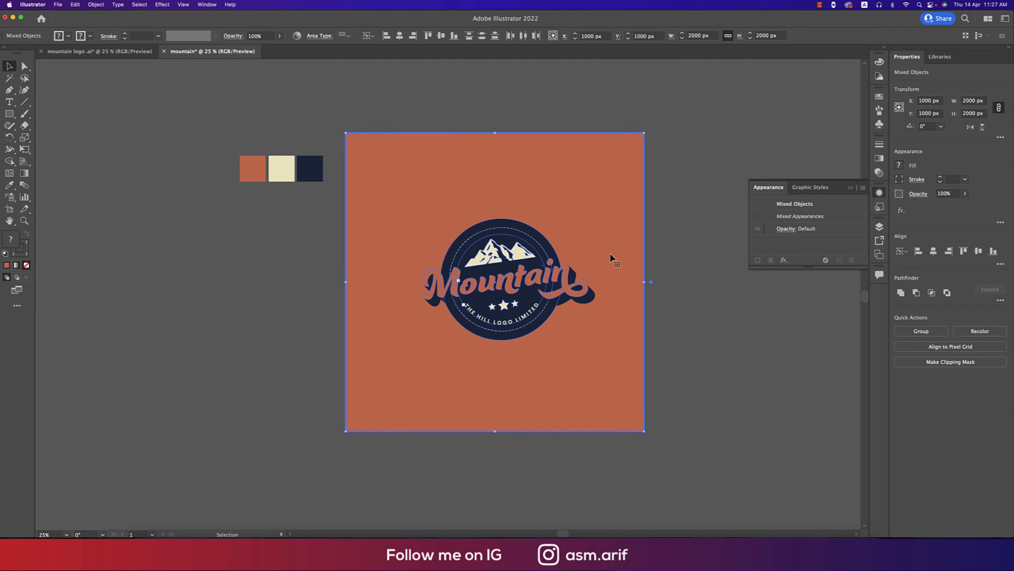
pyautogui.click(400, 35)
pyautogui.click(441, 36)
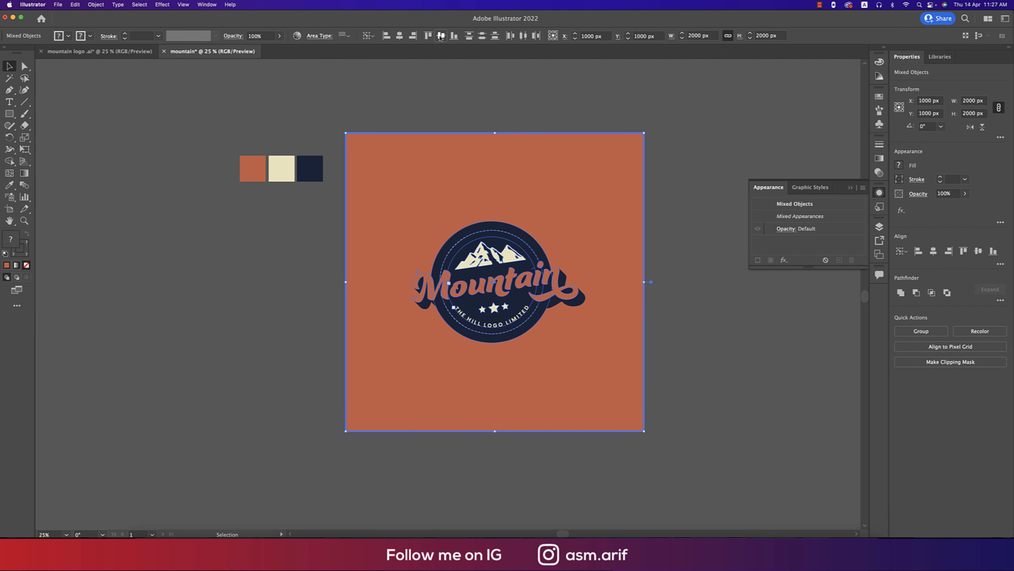
# Scale up the badge logo proportionally from its center on the orange background
pyautogui.click(672, 245)
pyautogui.click(505, 277)
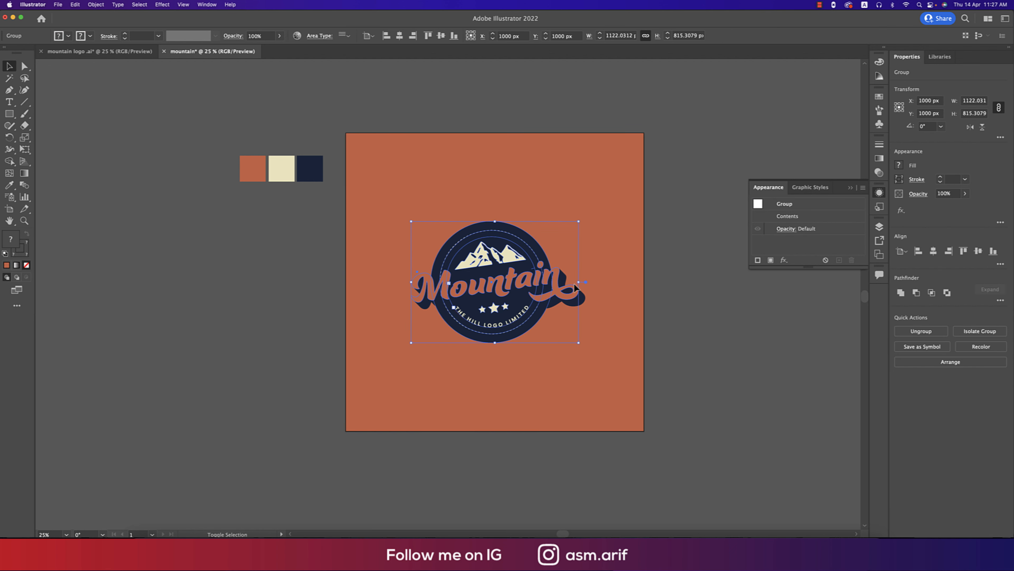
pyautogui.moveTo(580, 281); pyautogui.dragTo(615, 282)
pyautogui.click(658, 285)
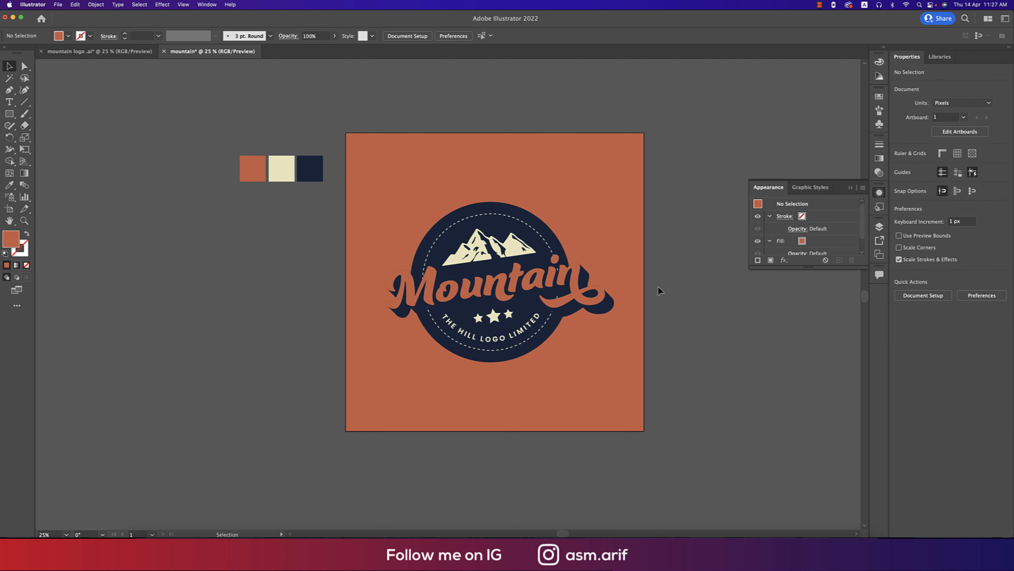
# Place a two-line Lorem ipsum text block in Poppins below the badge and set its font style to Light
pyautogui.moveTo(624, 357); pyautogui.dragTo(630, 288)
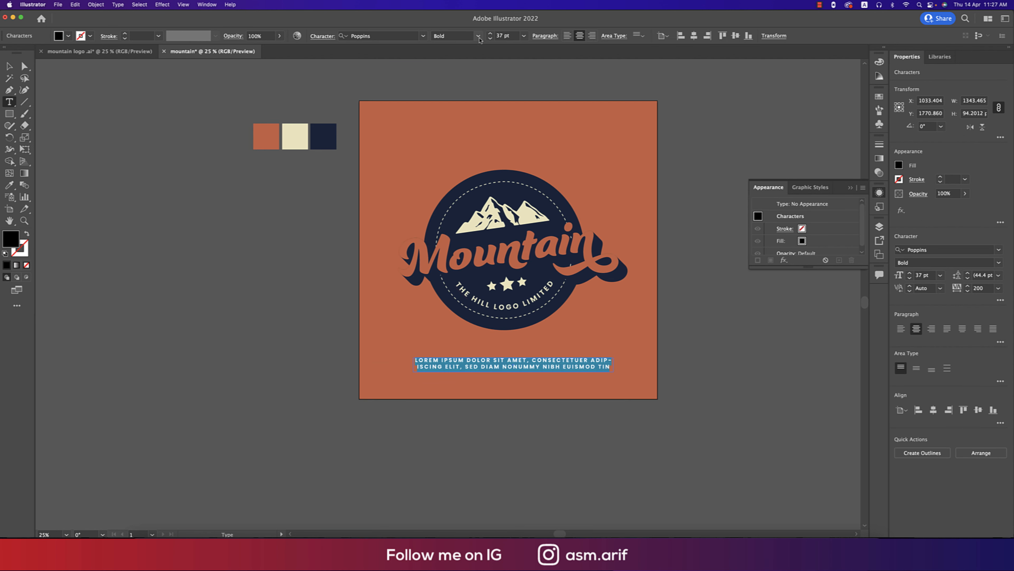
pyautogui.click(466, 36)
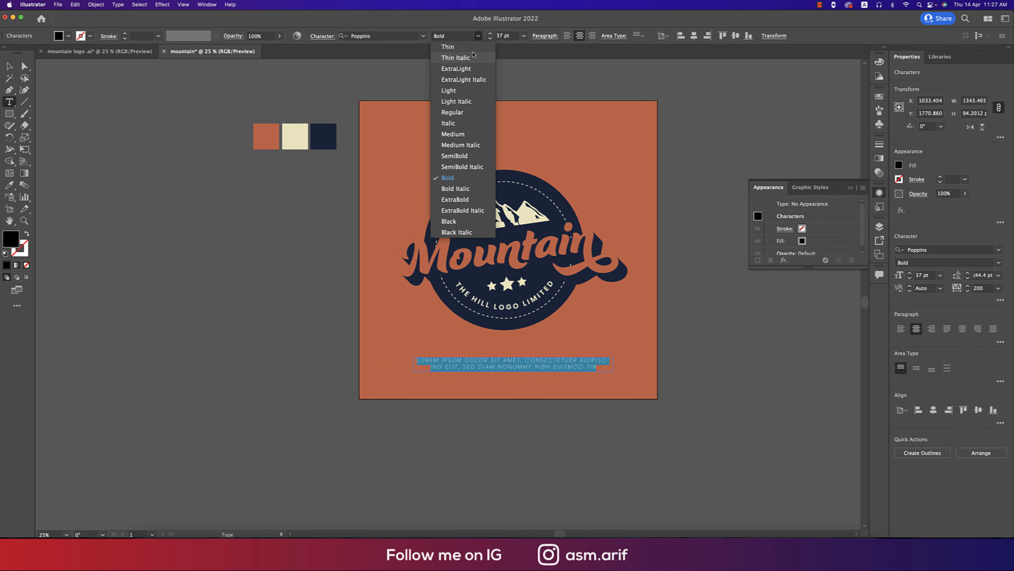
pyautogui.press('Escape')
pyautogui.press('Escape')
pyautogui.click(46, 134)
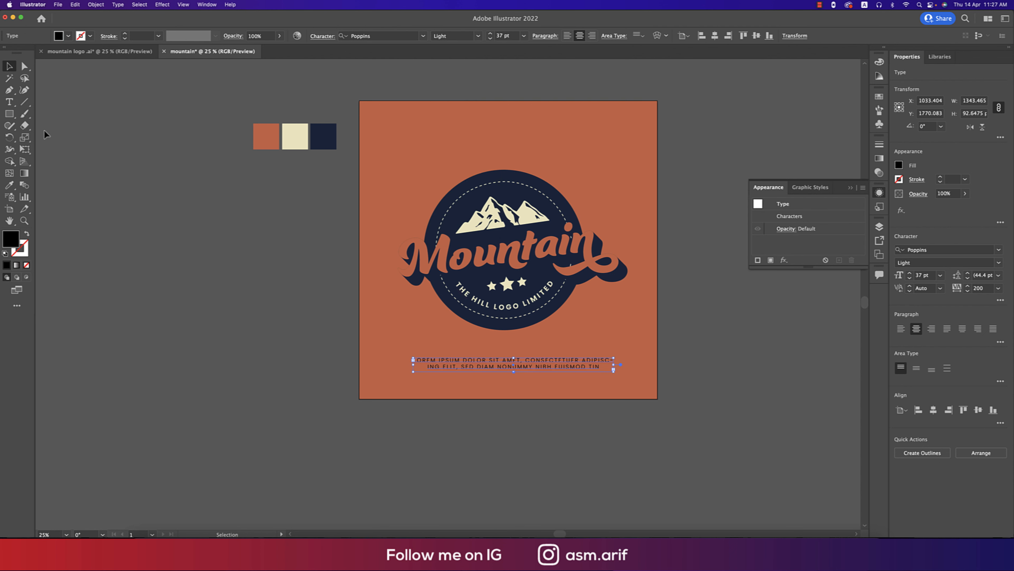
# Fill the Lorem ipsum text below the badge with the cream swatch color
pyautogui.click(517, 366)
pyautogui.press('i')
pyautogui.click(295, 136)
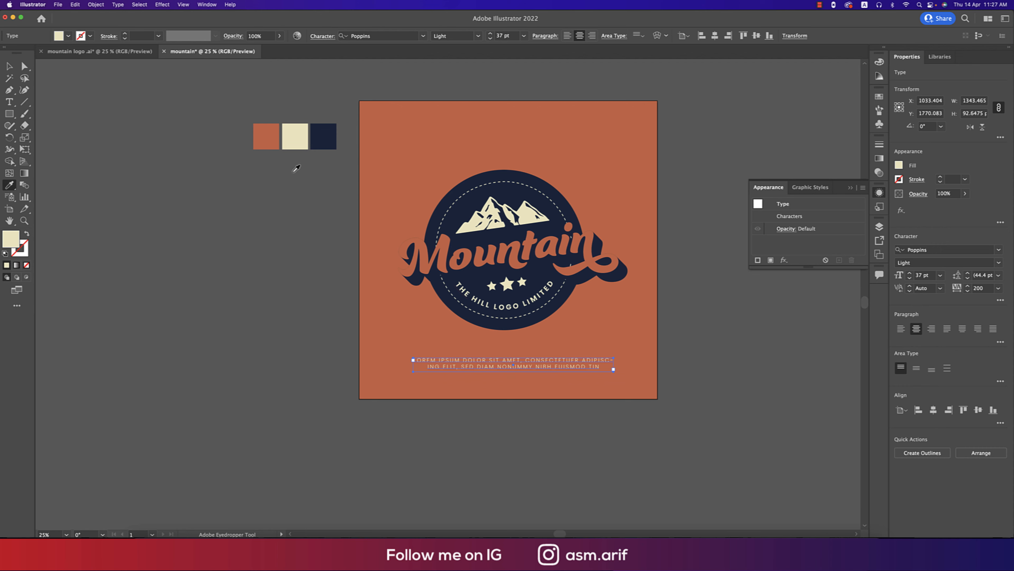
# Recolor the "Mountain" lettering inside the badge group with the cream swatch color, leaving its navy extrusion as is
pyautogui.doubleClick(588, 241)
pyautogui.click(296, 136)
pyautogui.press('Escape')
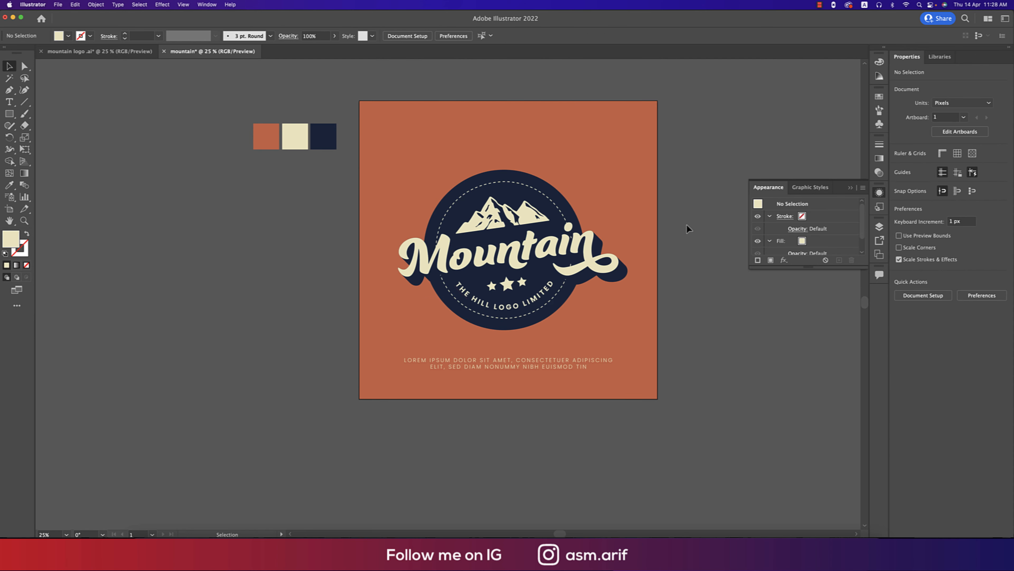
pyautogui.click(518, 363)
pyautogui.click(683, 361)
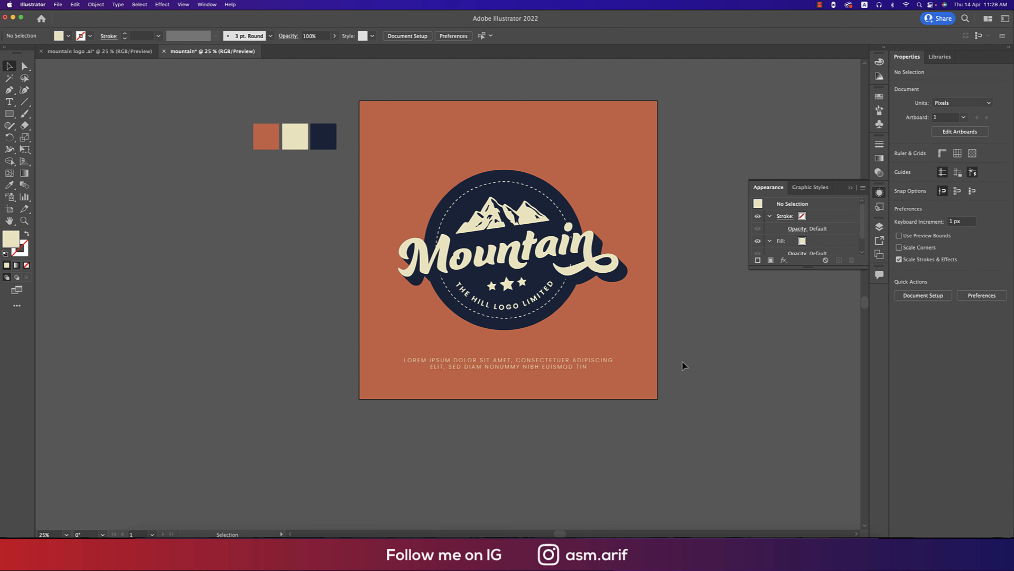